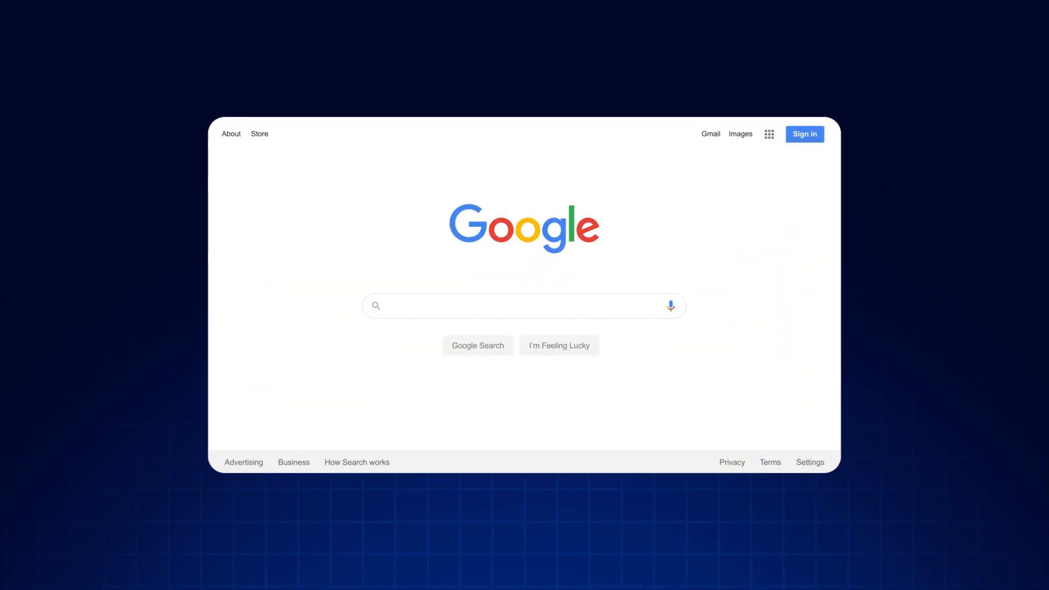
Open the Webkul Store site and browse the add-ons in its CS-Cart Marketplace category.
{"action": "type", "text": "store.webk"}
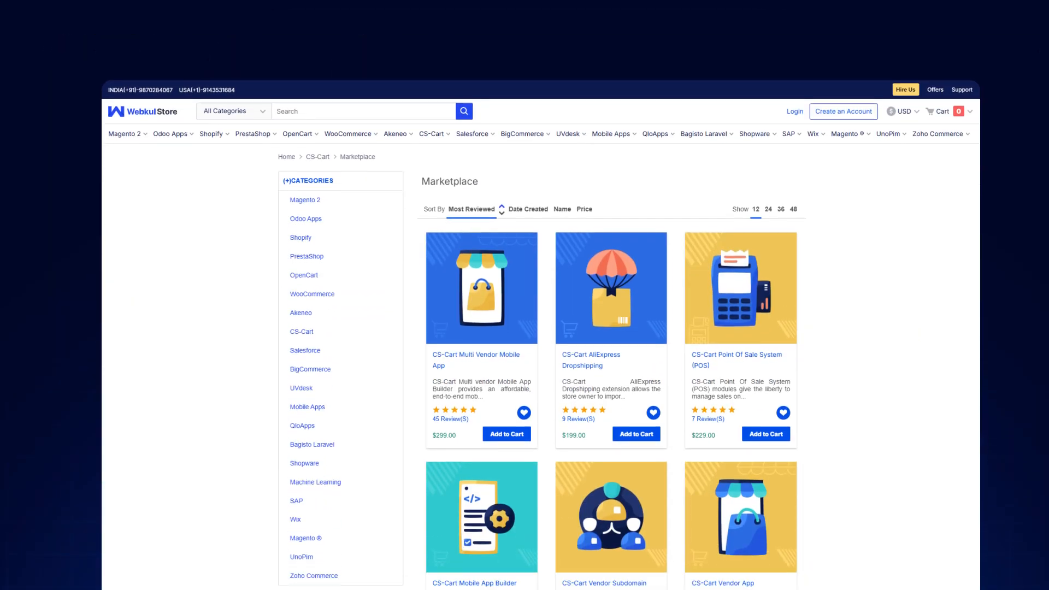
{"action": "scroll", "coordinate": [529, 334], "scroll_direction": "down", "scroll_amount": 15}
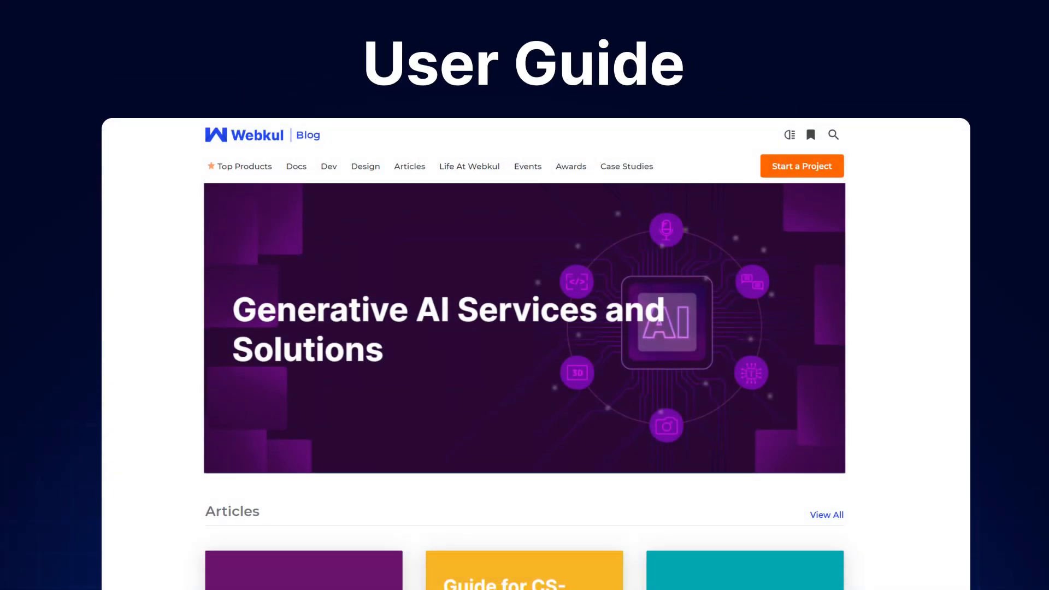
Open the User Guide for CS-Cart Product Custom Field on the Webkul blog and review its installation and field management sections.
{"action": "scroll", "coordinate": [536, 350], "scroll_direction": "down", "scroll_amount": 10}
{"action": "scroll", "coordinate": [268, 245], "scroll_direction": "down", "scroll_amount": 10}
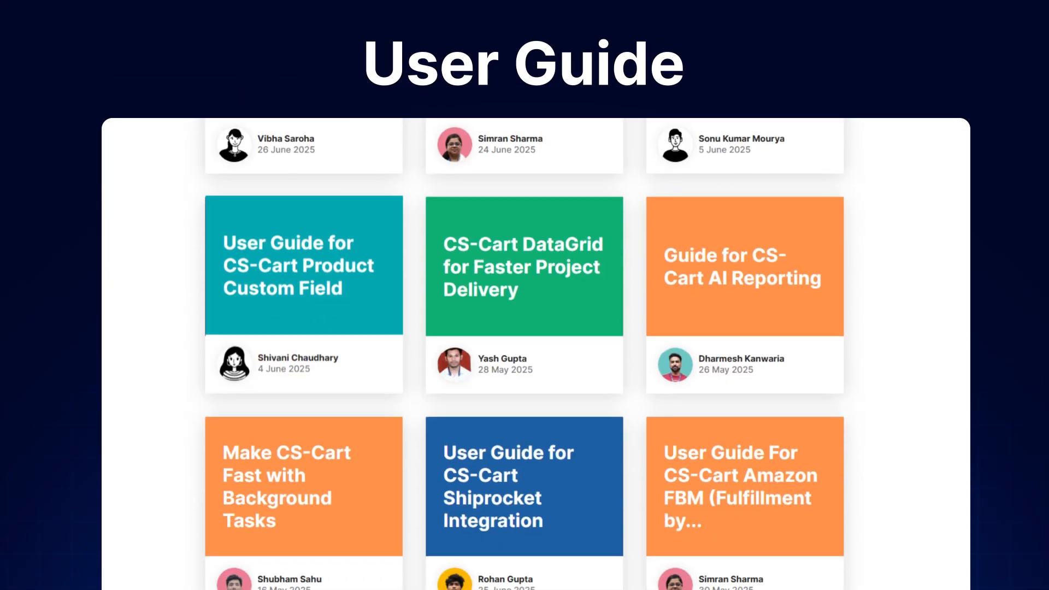
{"action": "left_click", "coordinate": [268, 245]}
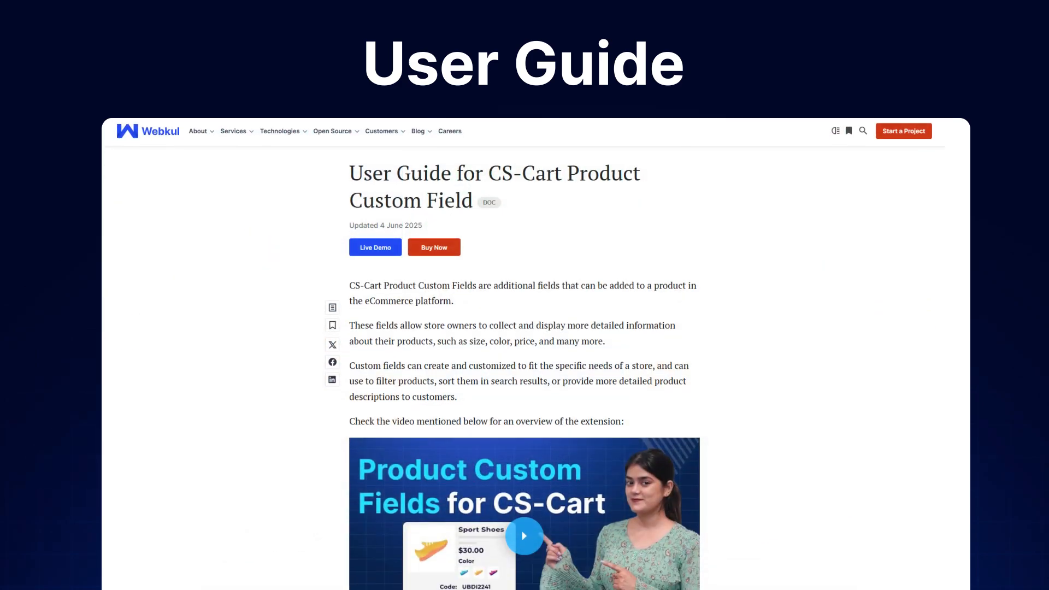
{"action": "scroll", "coordinate": [525, 350], "scroll_direction": "down", "scroll_amount": 15}
{"action": "scroll", "coordinate": [524, 349], "scroll_direction": "down", "scroll_amount": 5}
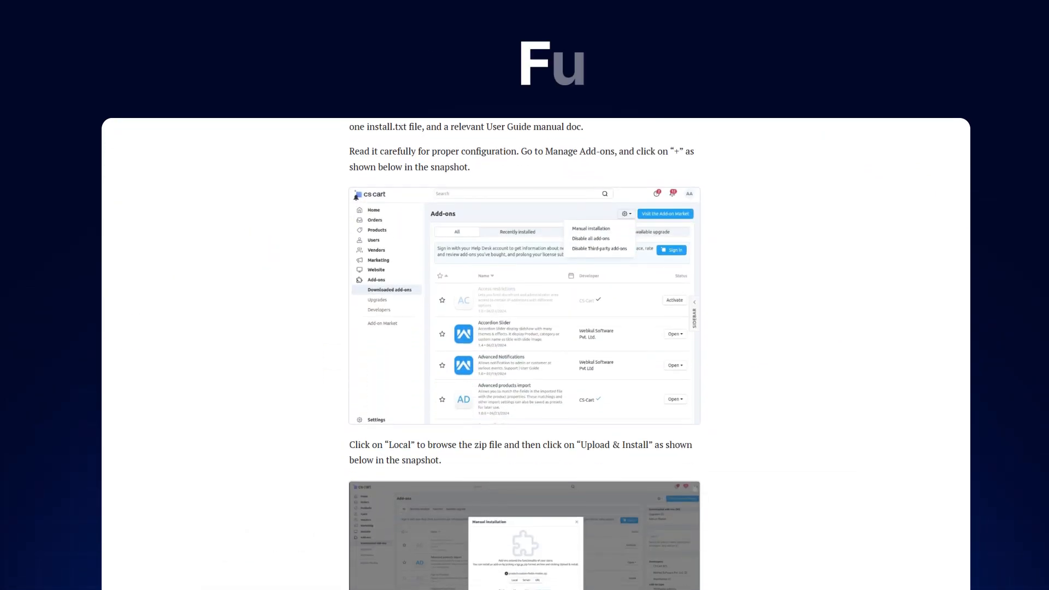
{"action": "scroll", "coordinate": [525, 350], "scroll_direction": "down", "scroll_amount": 20}
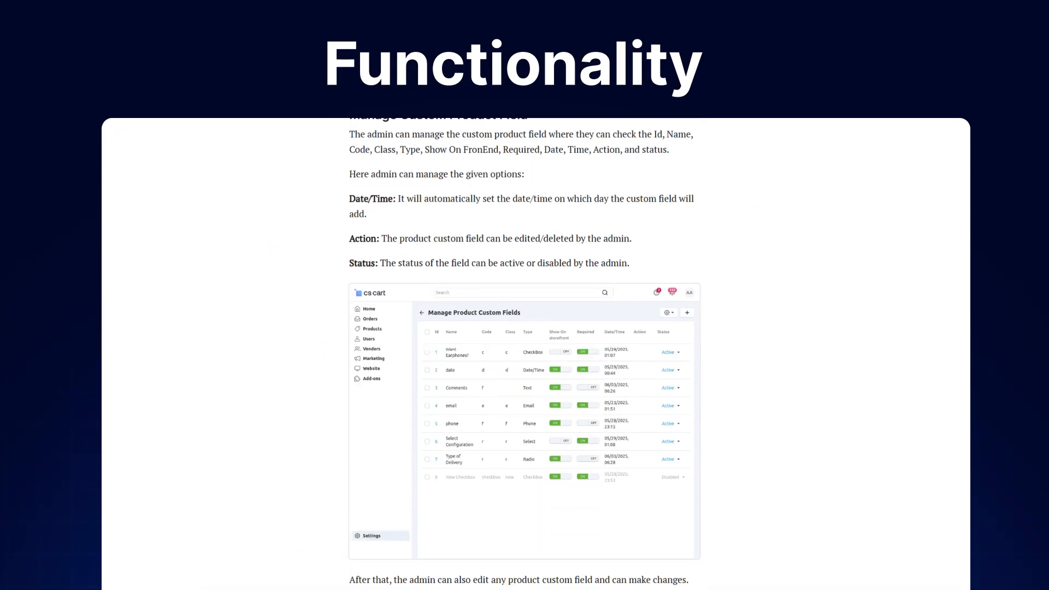
{"action": "scroll", "coordinate": [524, 349], "scroll_direction": "down", "scroll_amount": 20}
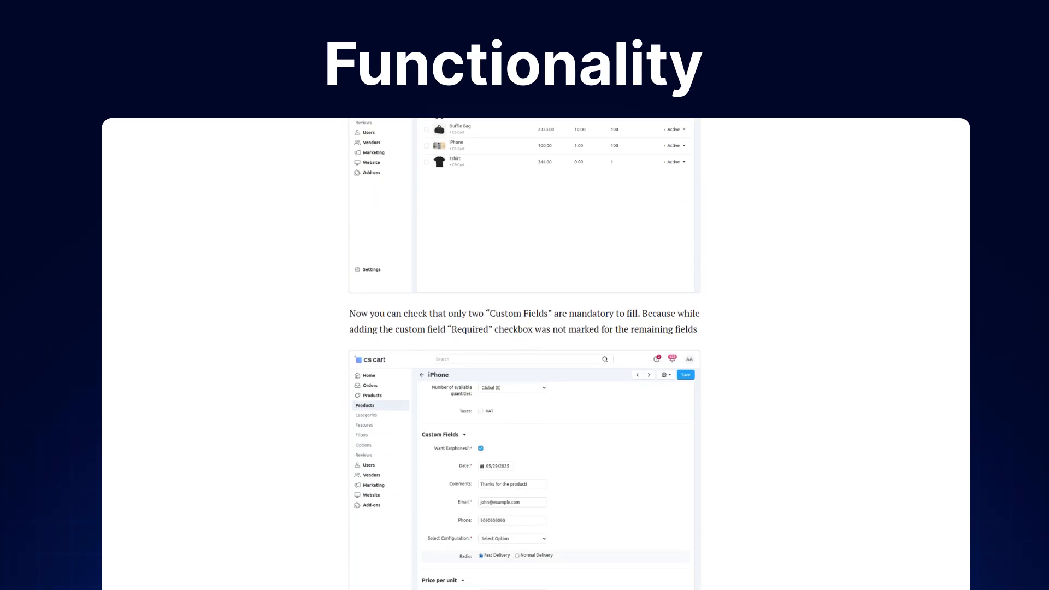
{"action": "scroll", "coordinate": [524, 350], "scroll_direction": "down", "scroll_amount": 5}
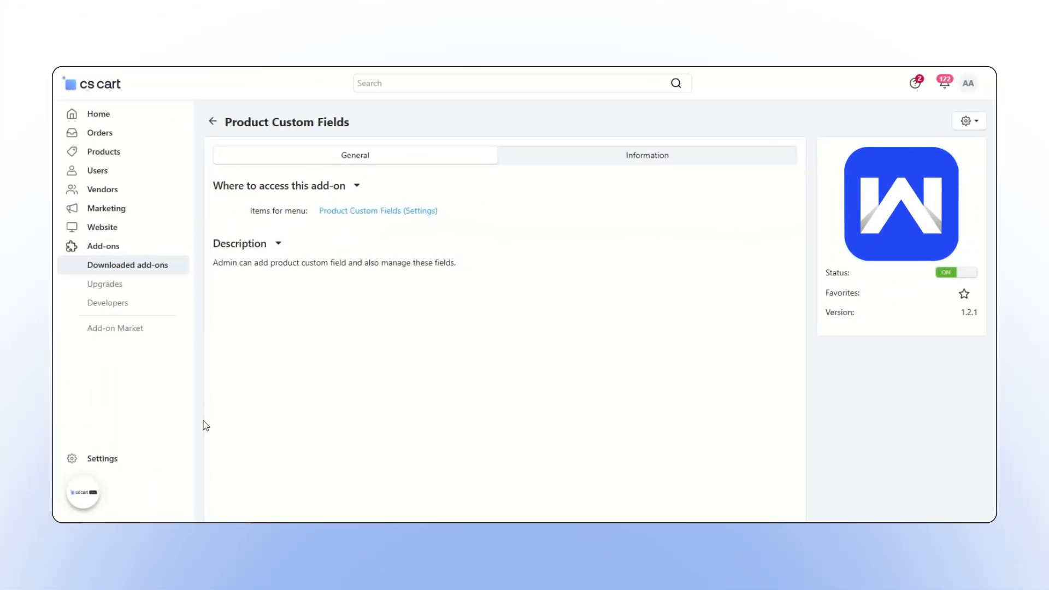
Go to Product Custom Fields in the CS-Cart admin settings and start a new custom field.
{"action": "left_click", "coordinate": [125, 496]}
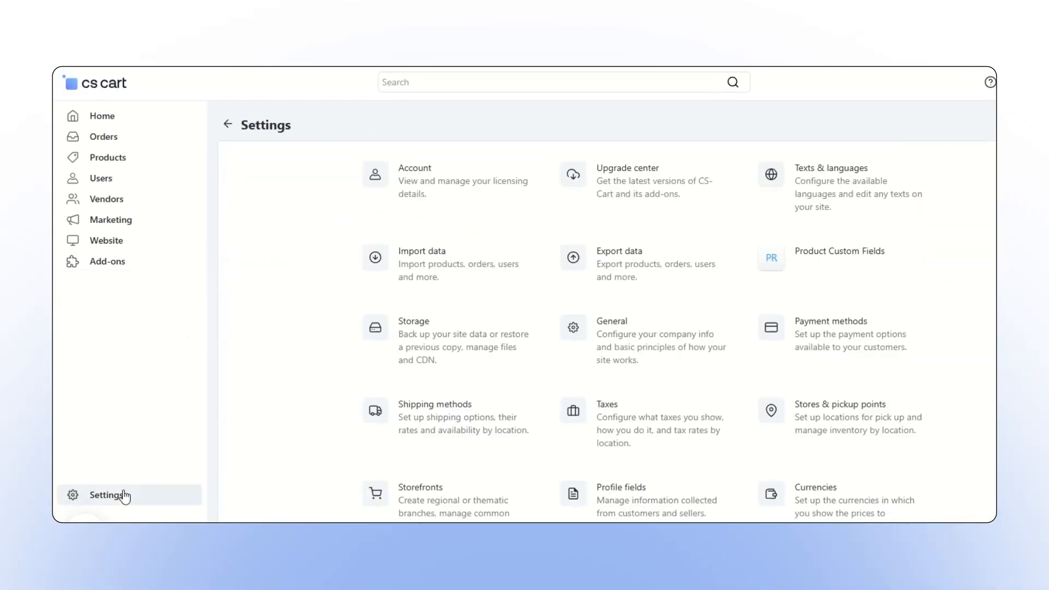
{"action": "left_click", "coordinate": [769, 237]}
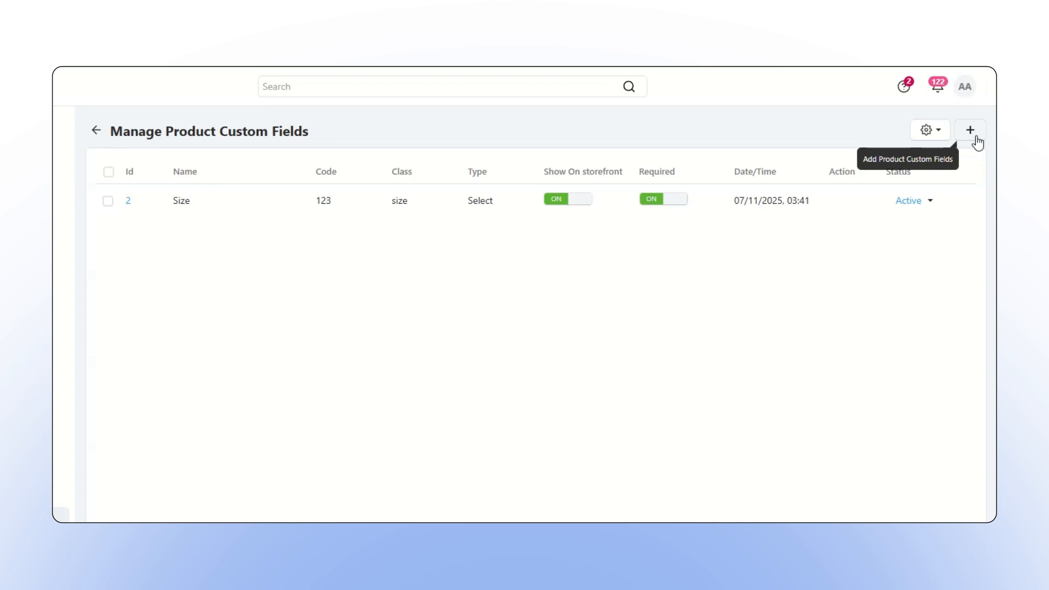
{"action": "left_click", "coordinate": [970, 131]}
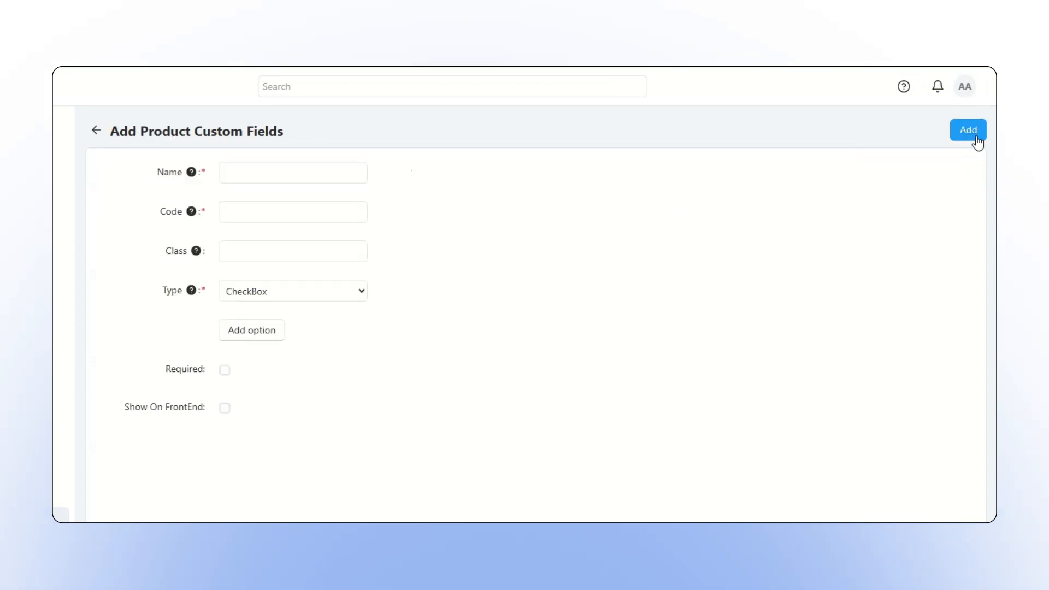
Enter "Color" as the custom field's name and "color" as both its code and class.
{"action": "left_click", "coordinate": [406, 156]}
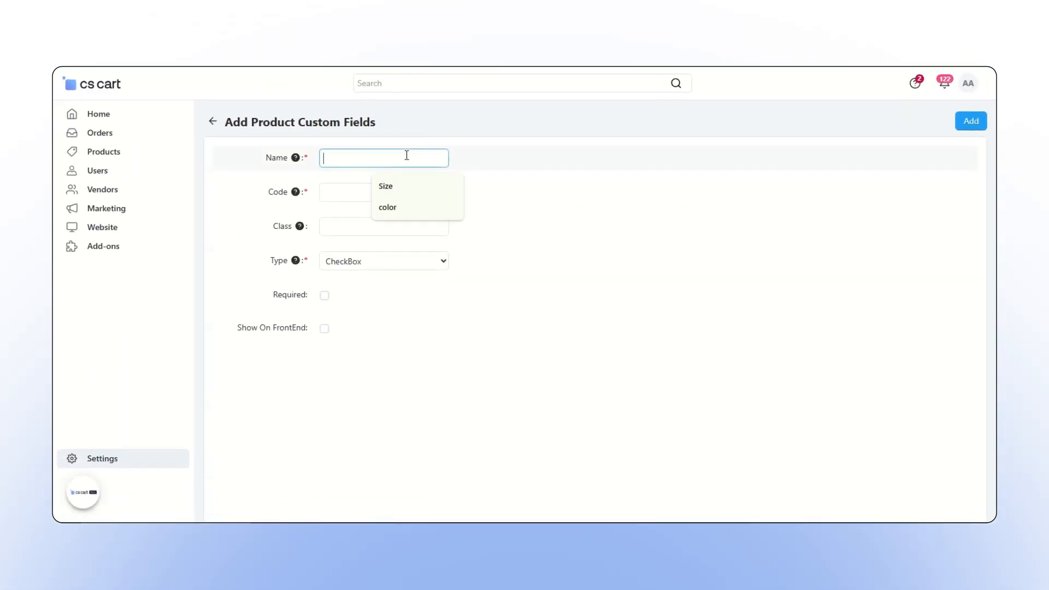
{"action": "type", "text": "c"}
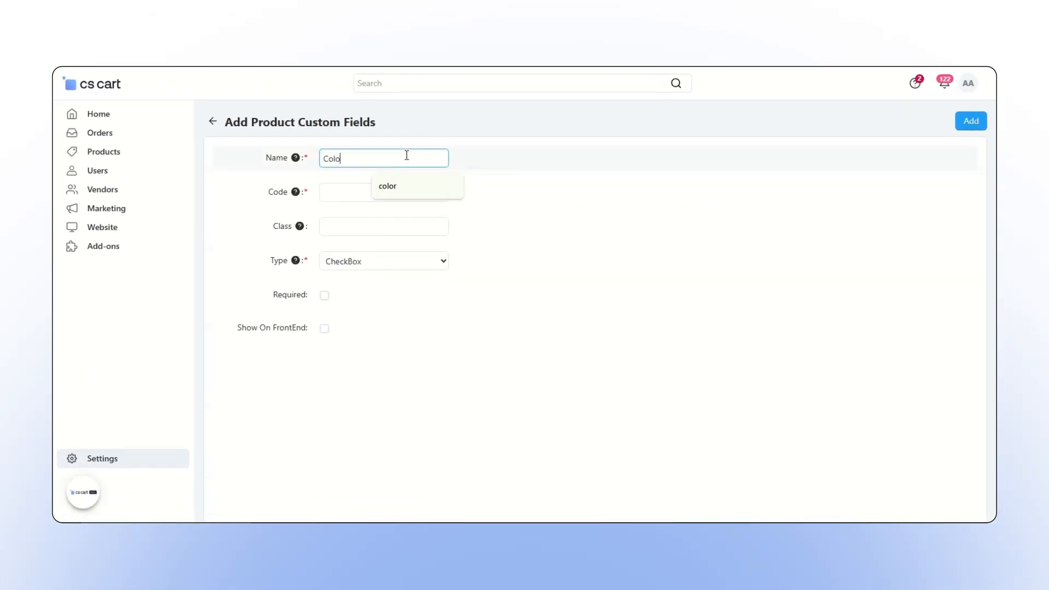
{"action": "left_click", "coordinate": [350, 188]}
{"action": "type", "text": "color"}
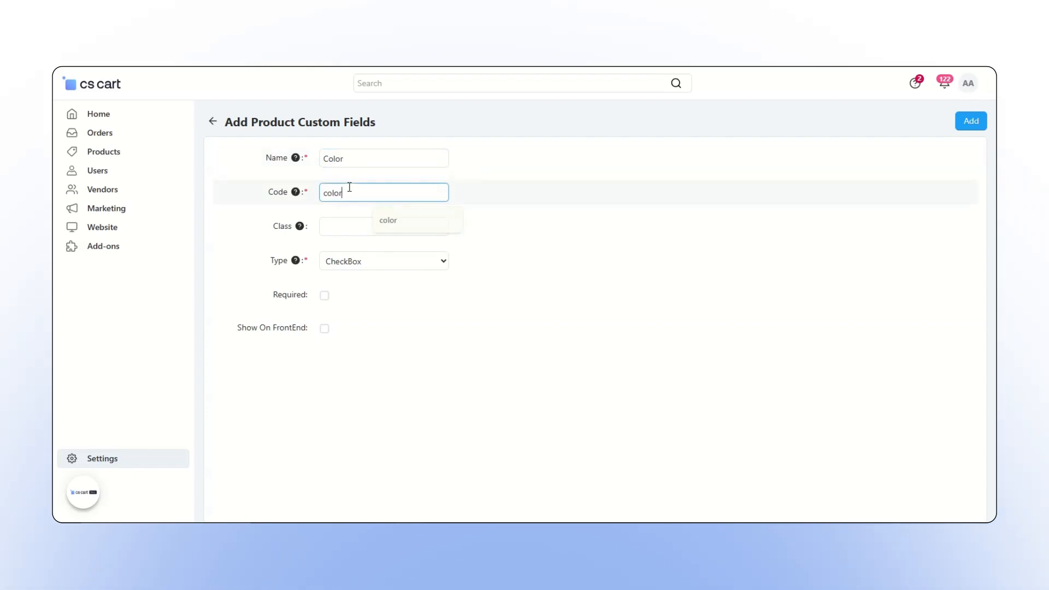
{"action": "left_click", "coordinate": [350, 224]}
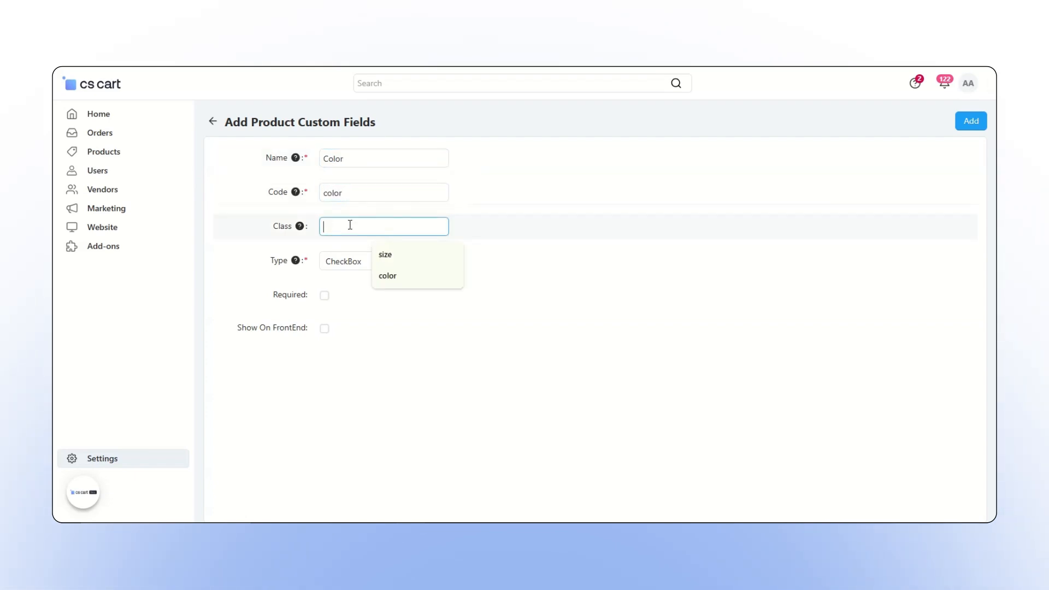
{"action": "type", "text": "color"}
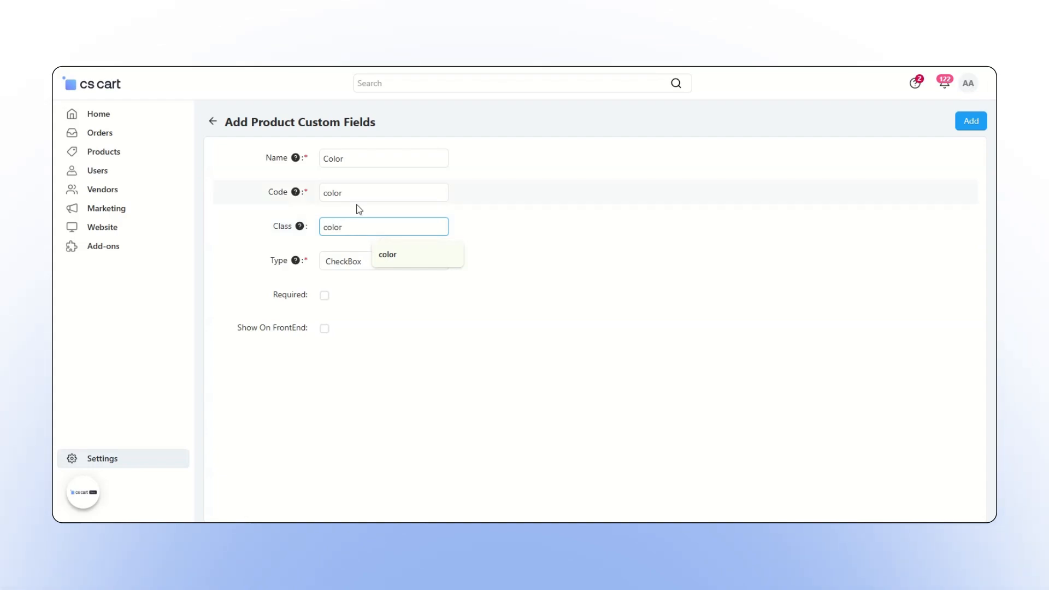
Set the custom field's type to Select and give it the options Red, Blue and Green.
{"action": "left_click", "coordinate": [351, 263]}
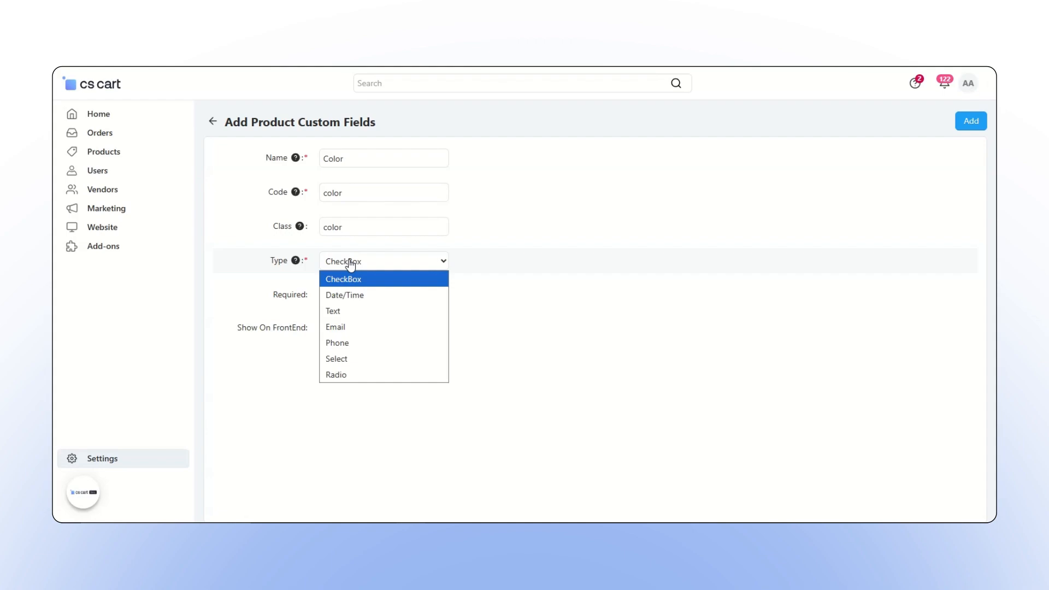
{"action": "left_click", "coordinate": [364, 358]}
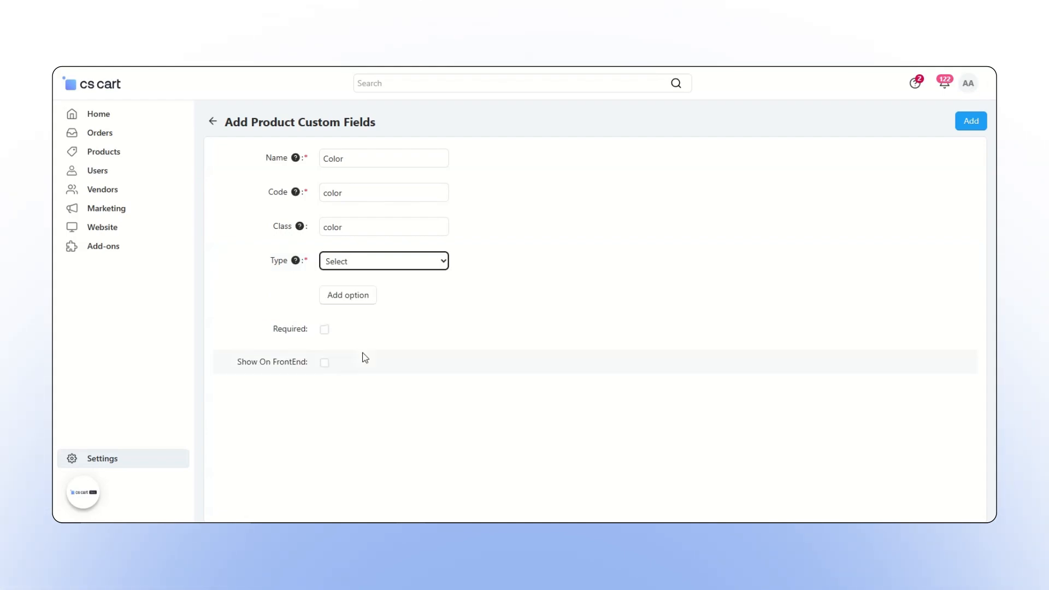
{"action": "left_click", "coordinate": [346, 295]}
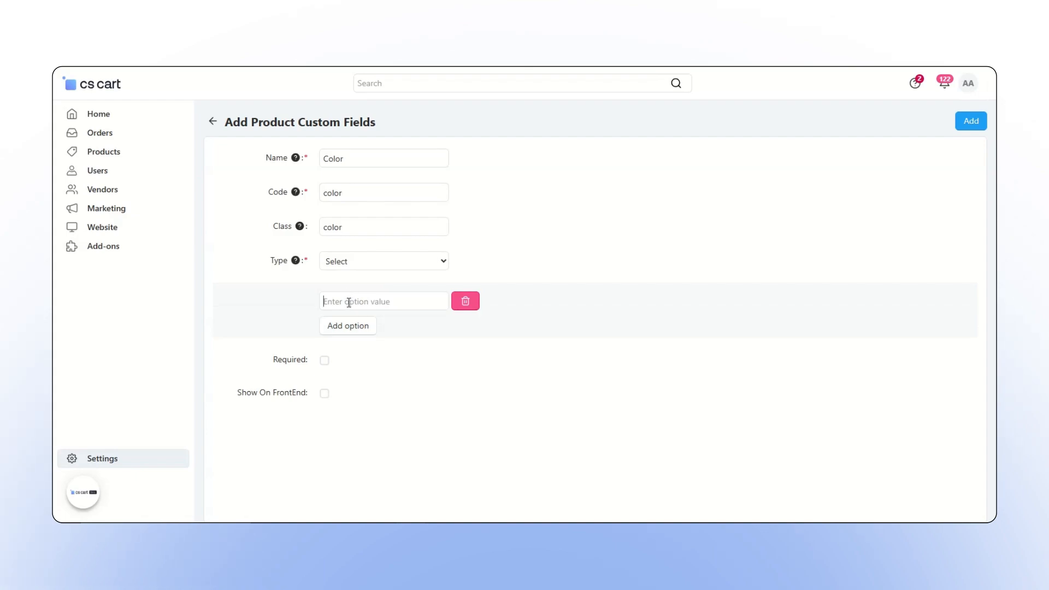
{"action": "type", "text": "Red"}
{"action": "left_click", "coordinate": [345, 326]}
{"action": "type", "text": "Blue"}
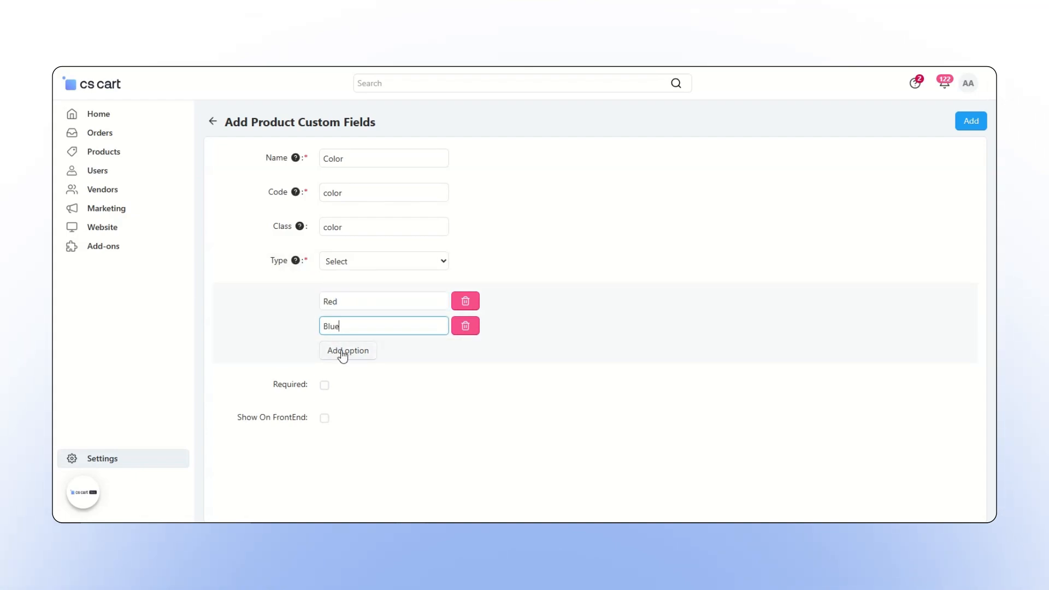
{"action": "left_click", "coordinate": [348, 351]}
{"action": "type", "text": "Green"}
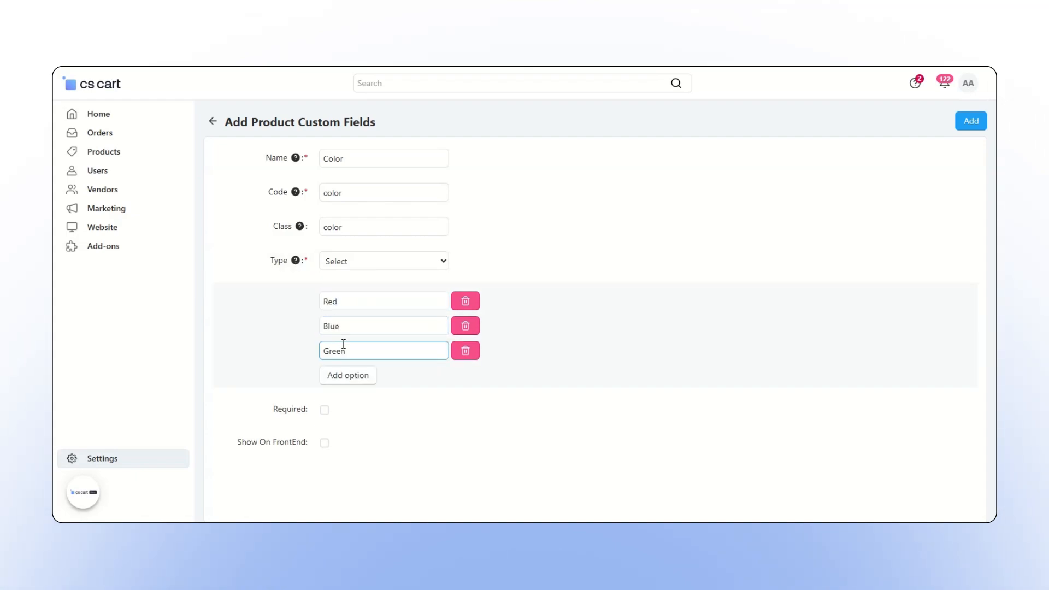
Make the Color field required and shown on the front end, and add it to the custom fields.
{"action": "left_click", "coordinate": [324, 411]}
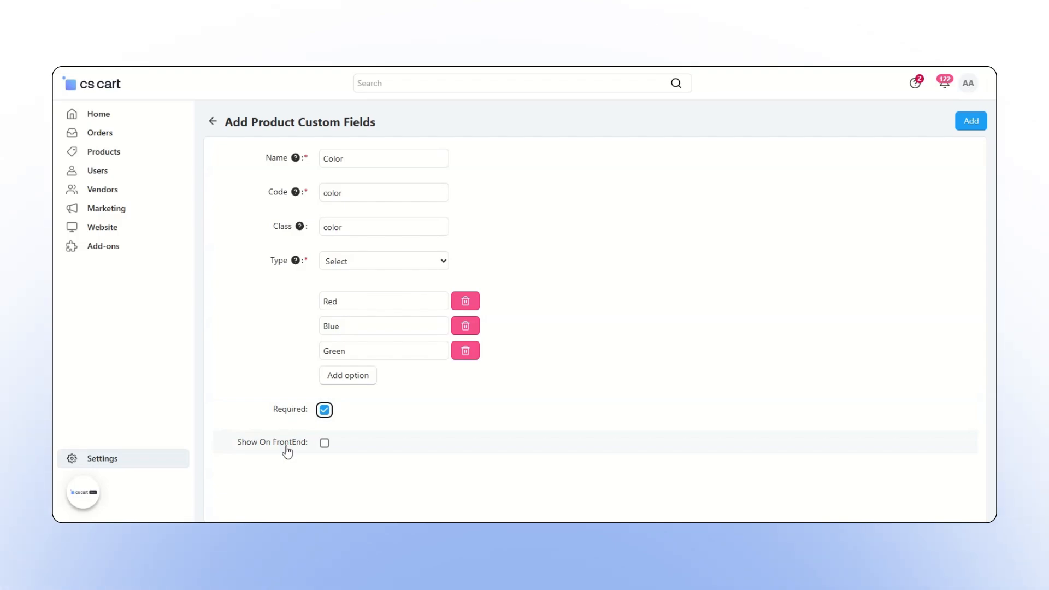
{"action": "left_click", "coordinate": [324, 443]}
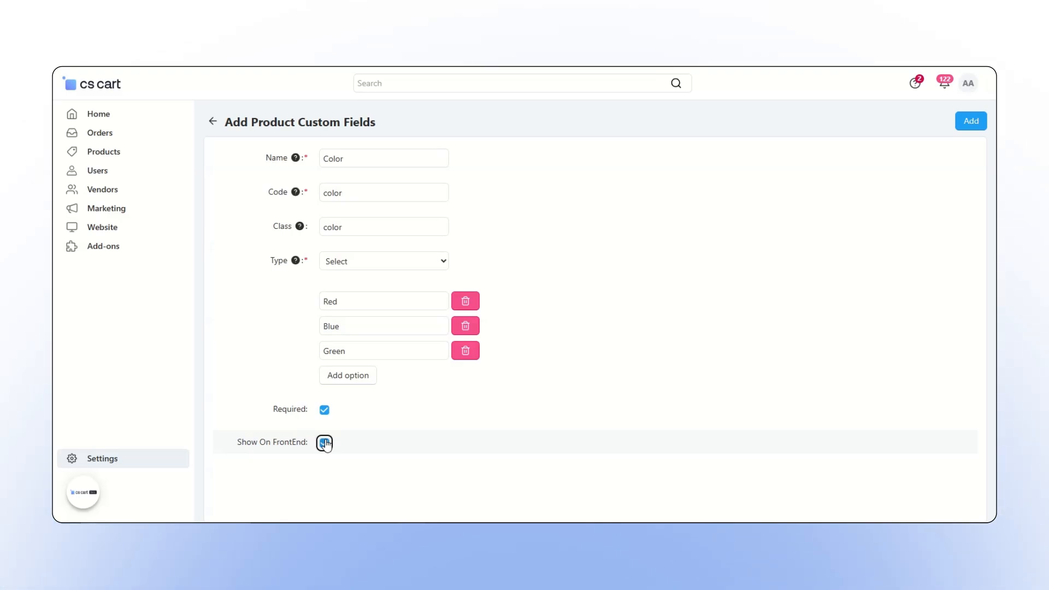
{"action": "left_click", "coordinate": [961, 127]}
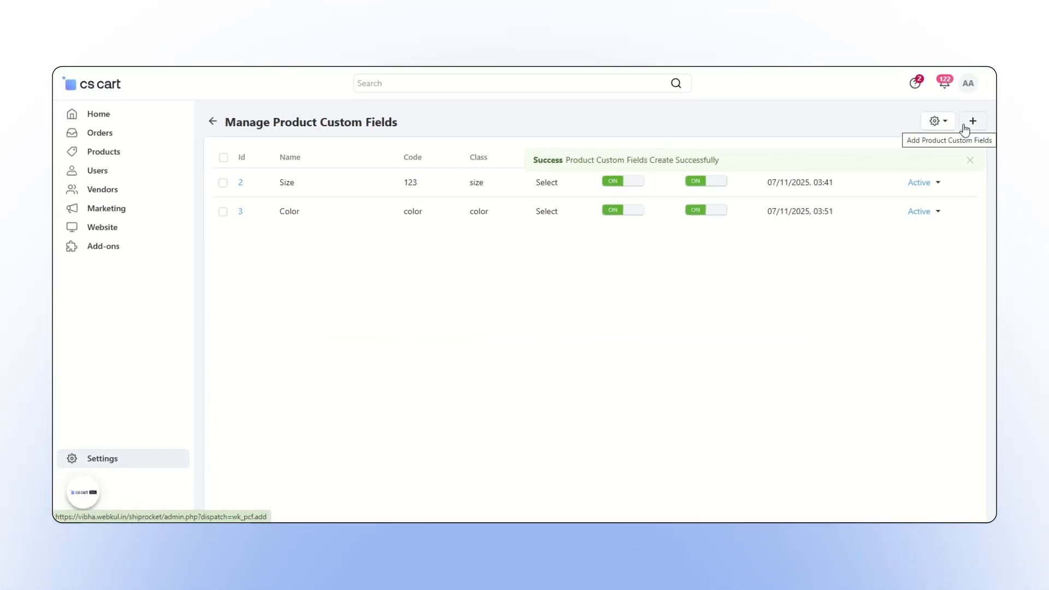
{"action": "left_click_drag", "start_coordinate": [716, 160], "coordinate": [597, 160]}
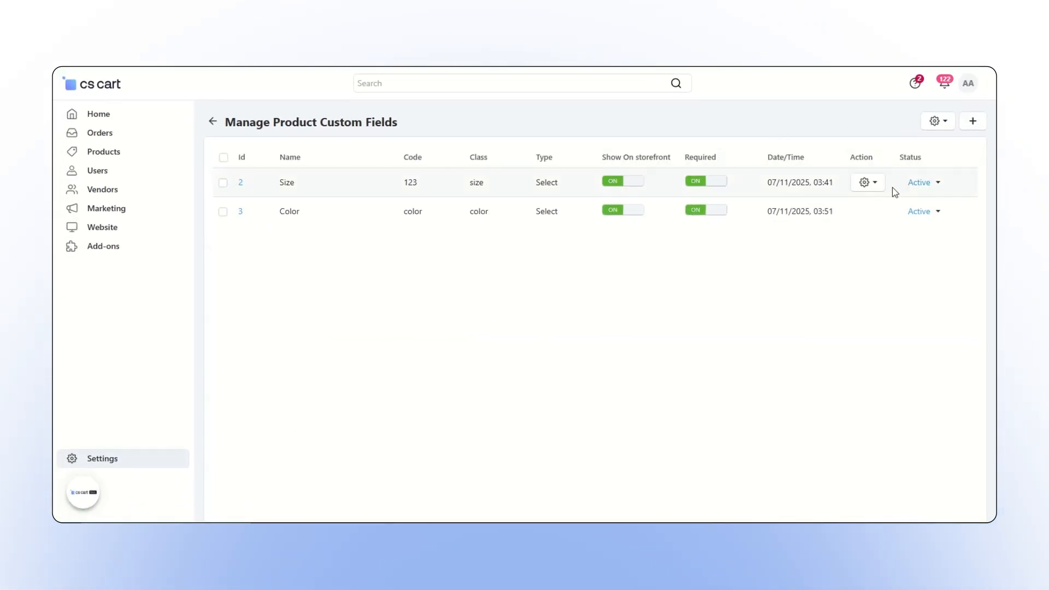
Edit the Size custom field, set its class to "size2" and save the change.
{"action": "left_click", "coordinate": [872, 186]}
{"action": "left_click", "coordinate": [863, 212]}
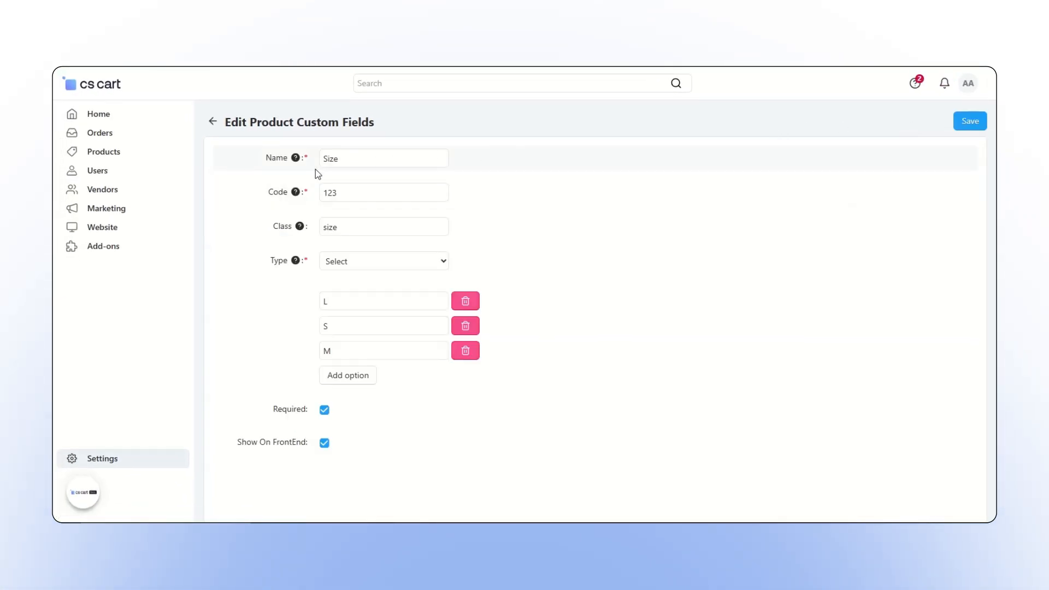
{"action": "left_click_drag", "start_coordinate": [346, 227], "coordinate": [318, 233]}
{"action": "type", "text": "size"}
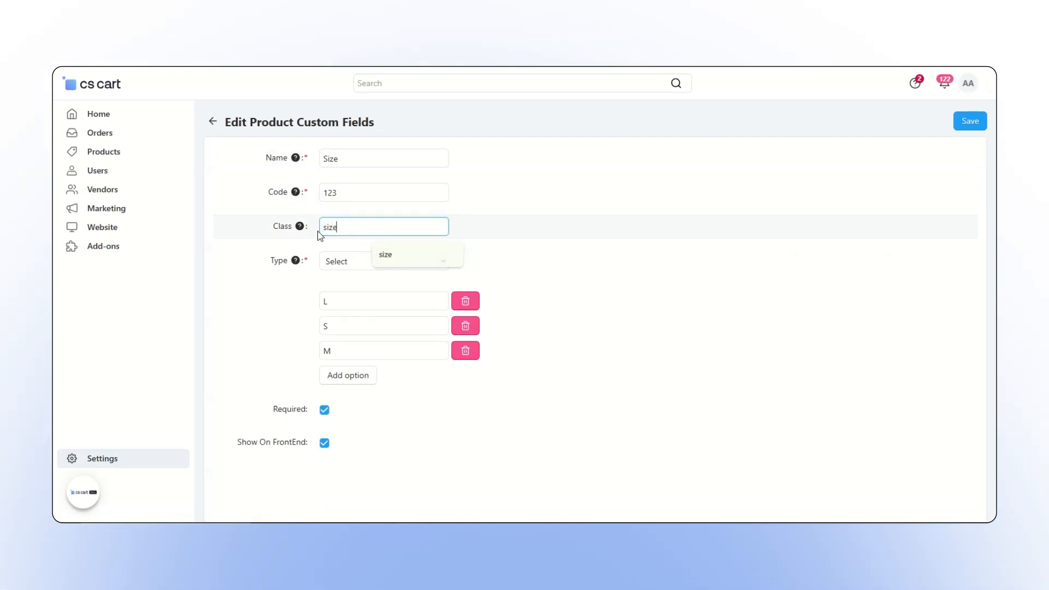
{"action": "type", "text": "2"}
{"action": "left_click", "coordinate": [970, 121]}
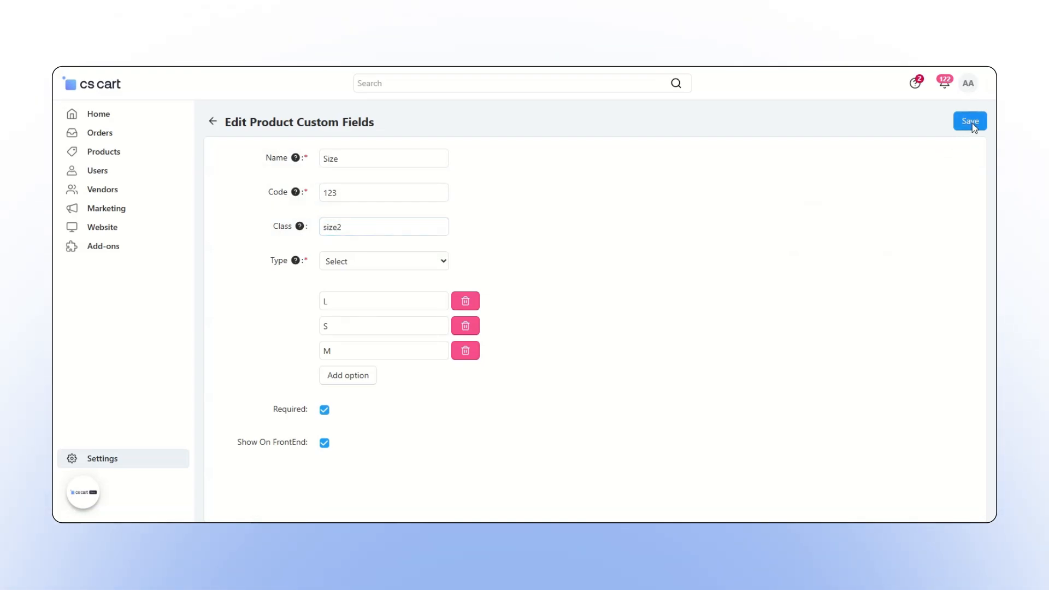
Turn off the Required setting for the Size custom field and confirm the change.
{"action": "left_click", "coordinate": [874, 178]}
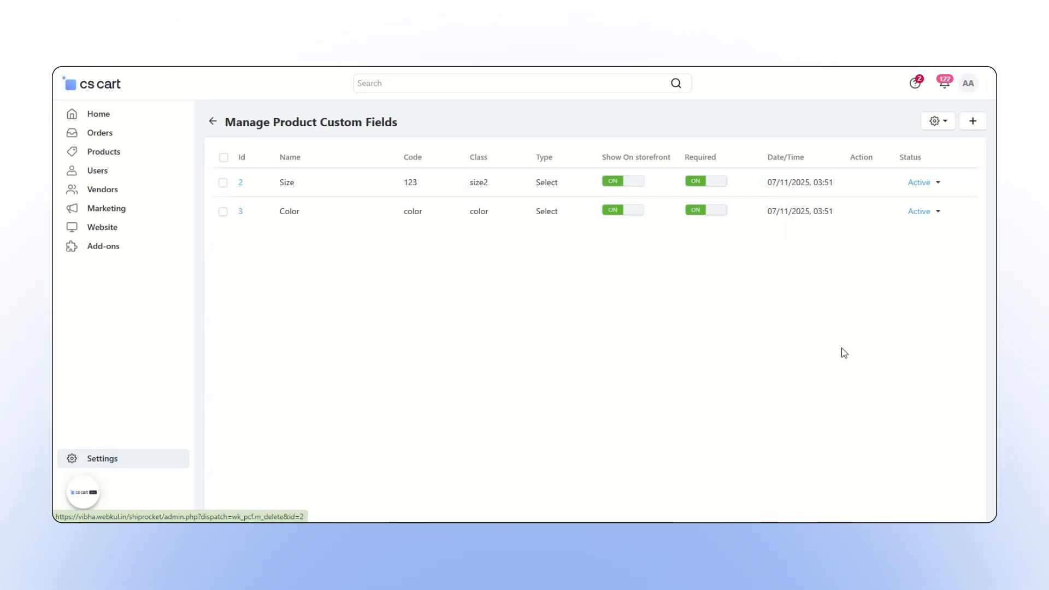
{"action": "left_click", "coordinate": [710, 182]}
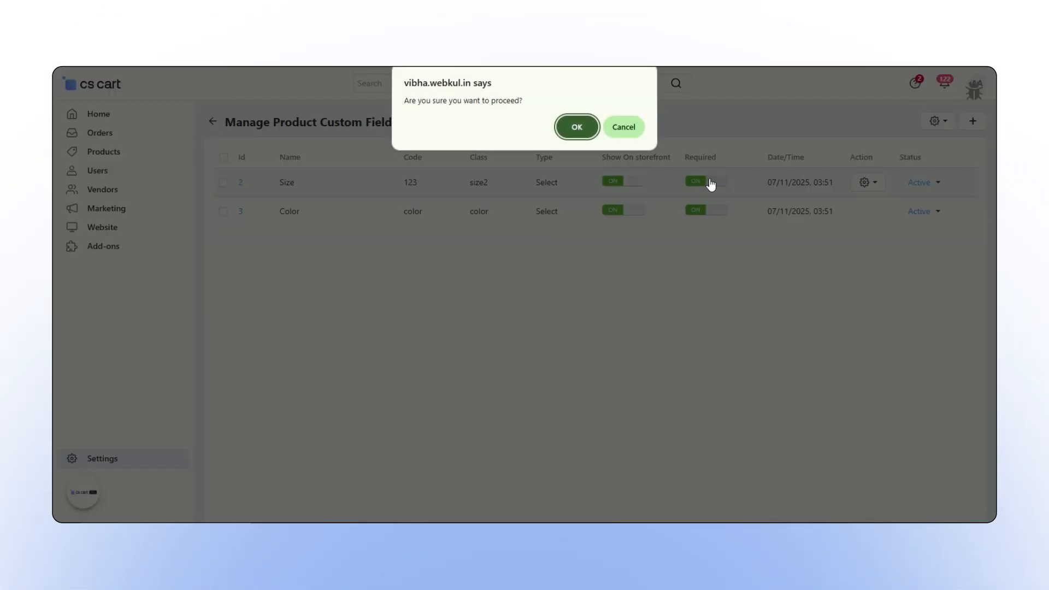
{"action": "left_click", "coordinate": [577, 127]}
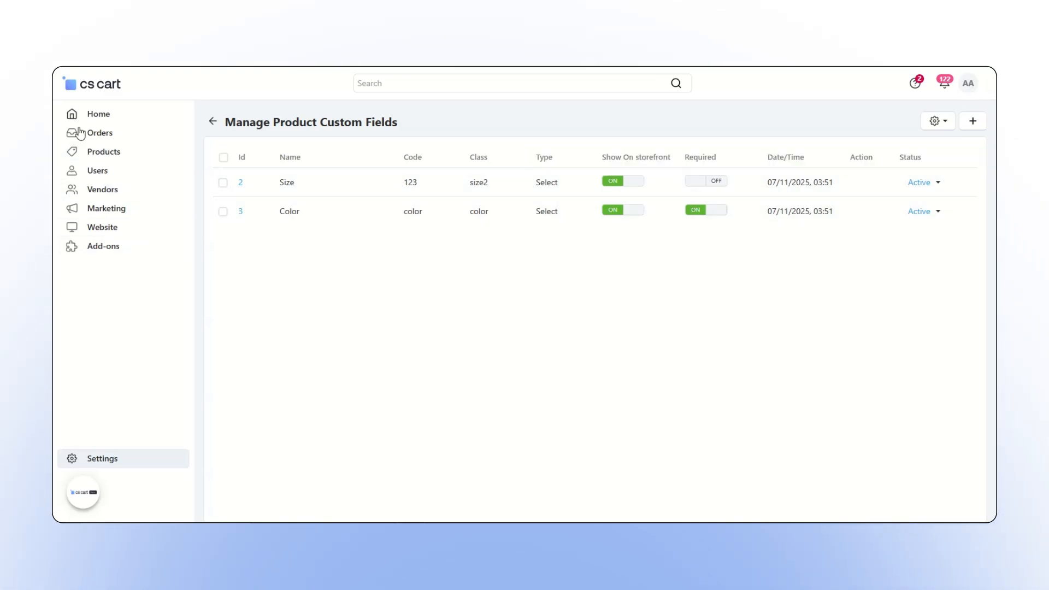
Open the Blue Pant product for editing and go to its Custom Fields section.
{"action": "left_click", "coordinate": [114, 158]}
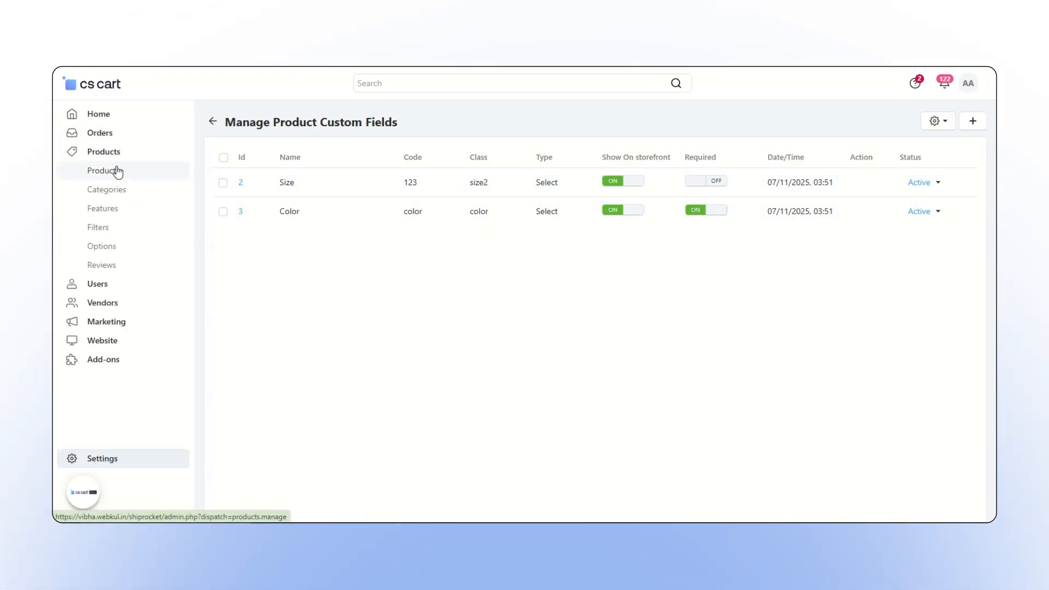
{"action": "left_click", "coordinate": [118, 171]}
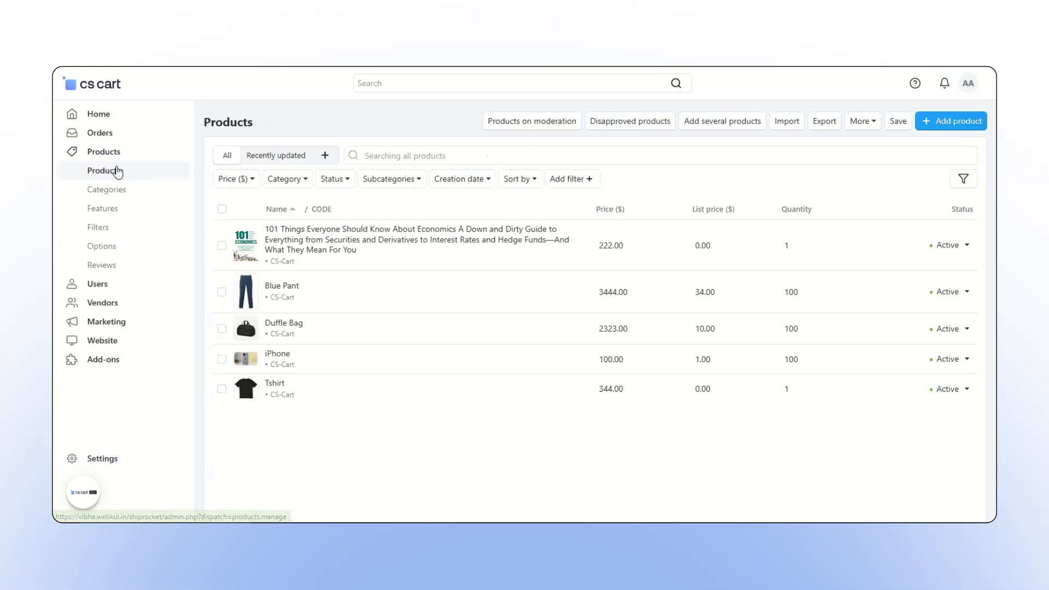
{"action": "left_click", "coordinate": [283, 287]}
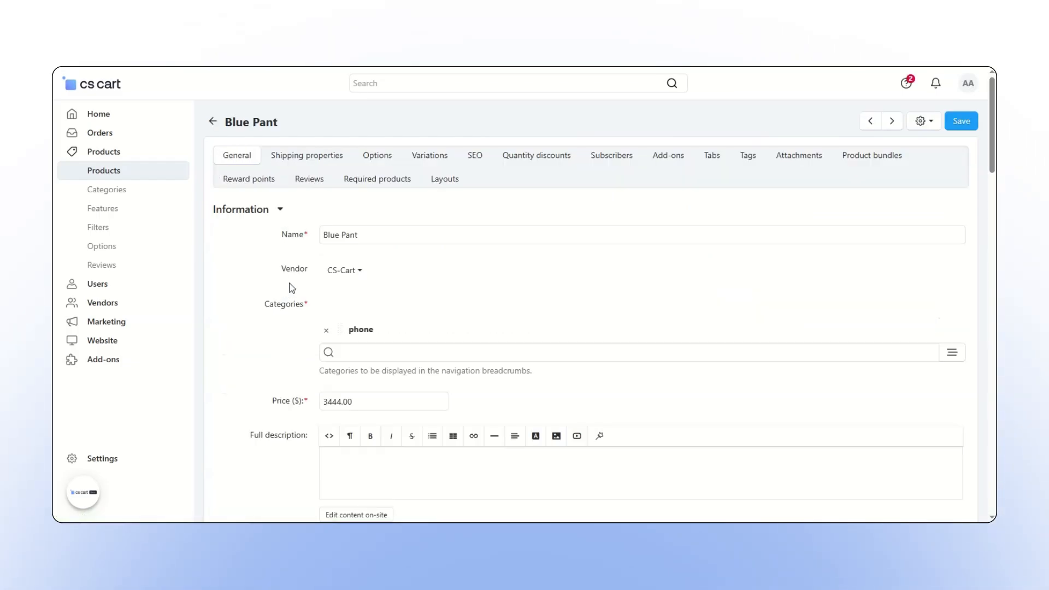
{"action": "scroll", "coordinate": [286, 248], "scroll_direction": "down", "scroll_amount": 15}
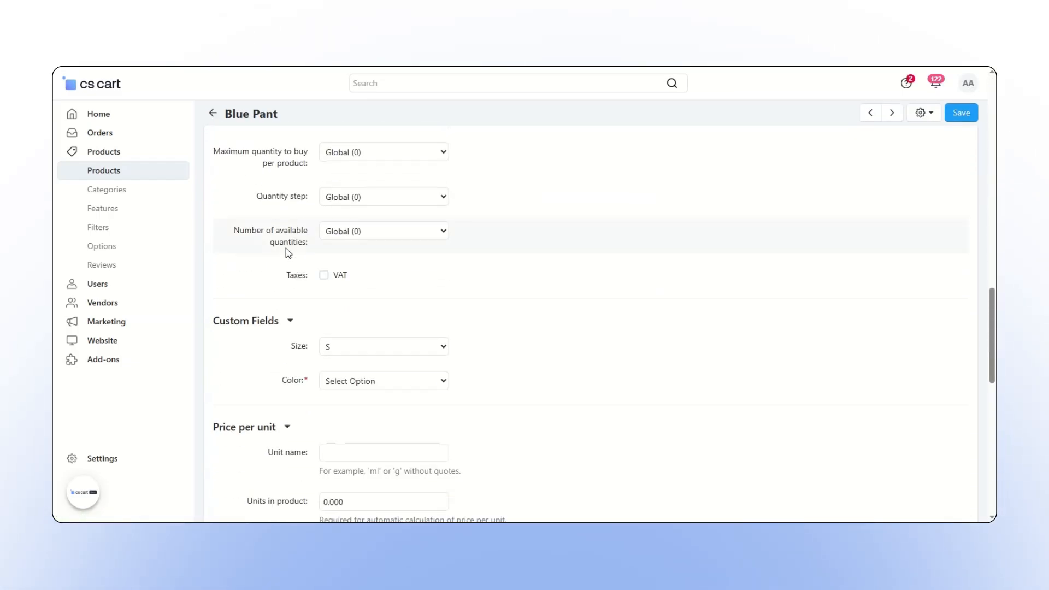
{"action": "left_click_drag", "start_coordinate": [282, 327], "coordinate": [211, 323]}
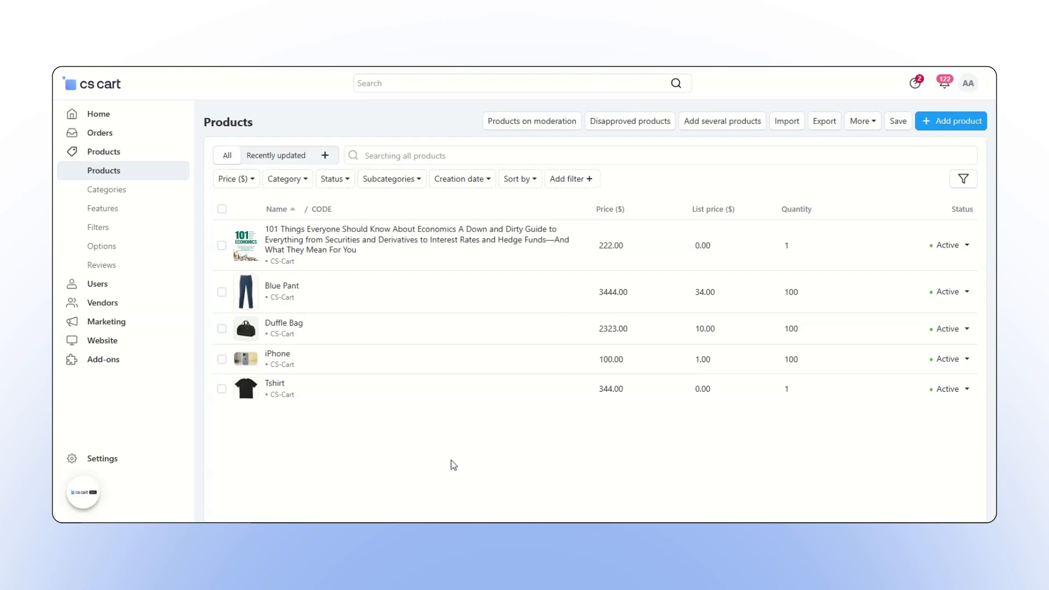
Start a new product named Tshirt, assign it to the Shirt category and set its price to 233.00.
{"action": "left_click", "coordinate": [945, 122]}
{"action": "type", "text": "Tshirt"}
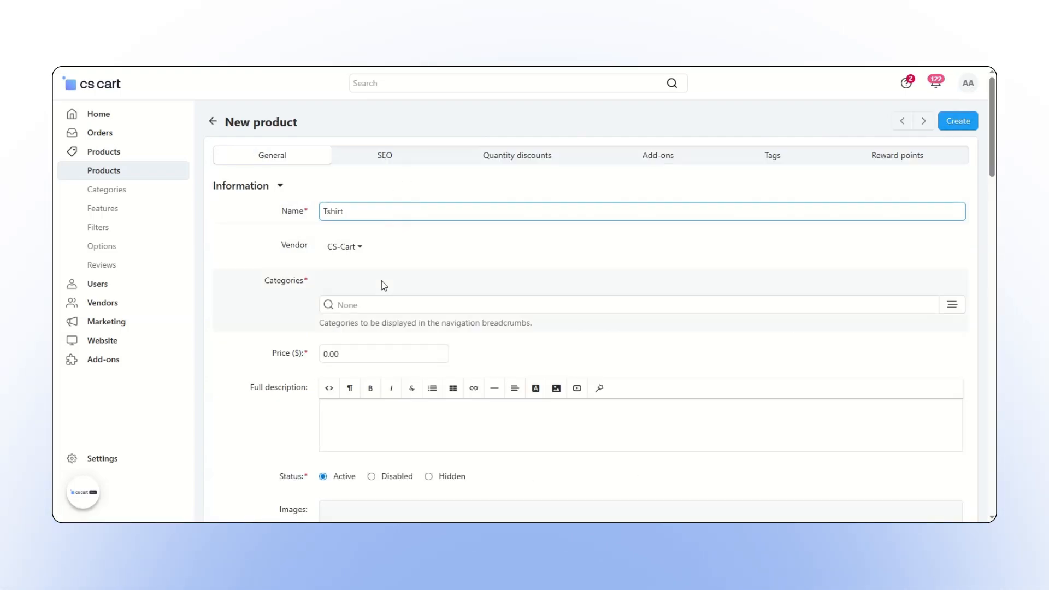
{"action": "left_click", "coordinate": [372, 304]}
{"action": "left_click", "coordinate": [370, 322]}
{"action": "scroll", "coordinate": [339, 300], "scroll_direction": "down", "scroll_amount": 2}
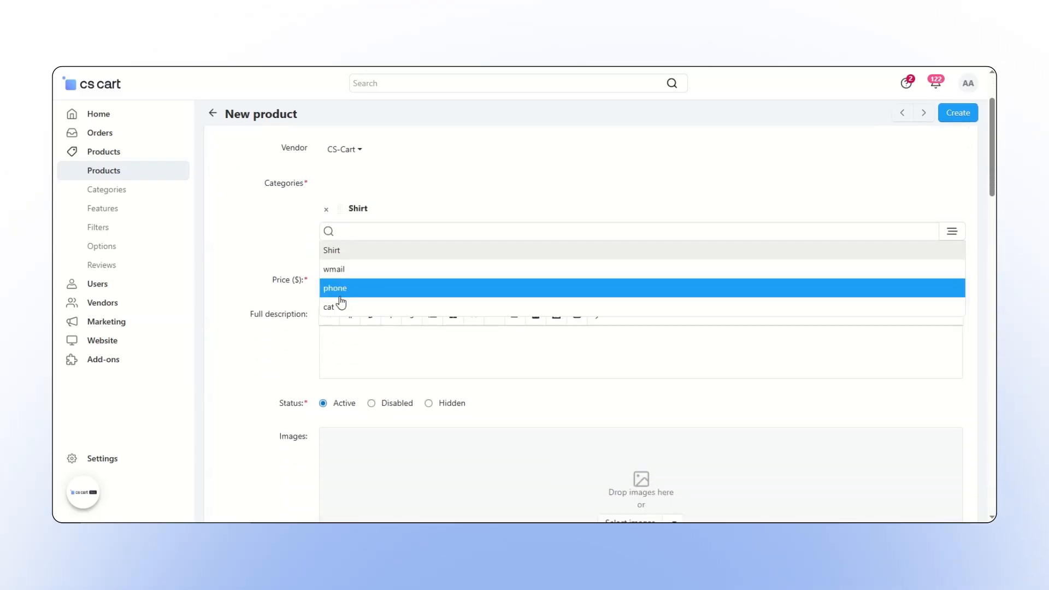
{"action": "left_click", "coordinate": [337, 263]}
Add the pink shirt image file to the new product's images.
{"action": "scroll", "coordinate": [434, 367], "scroll_direction": "down", "scroll_amount": 3}
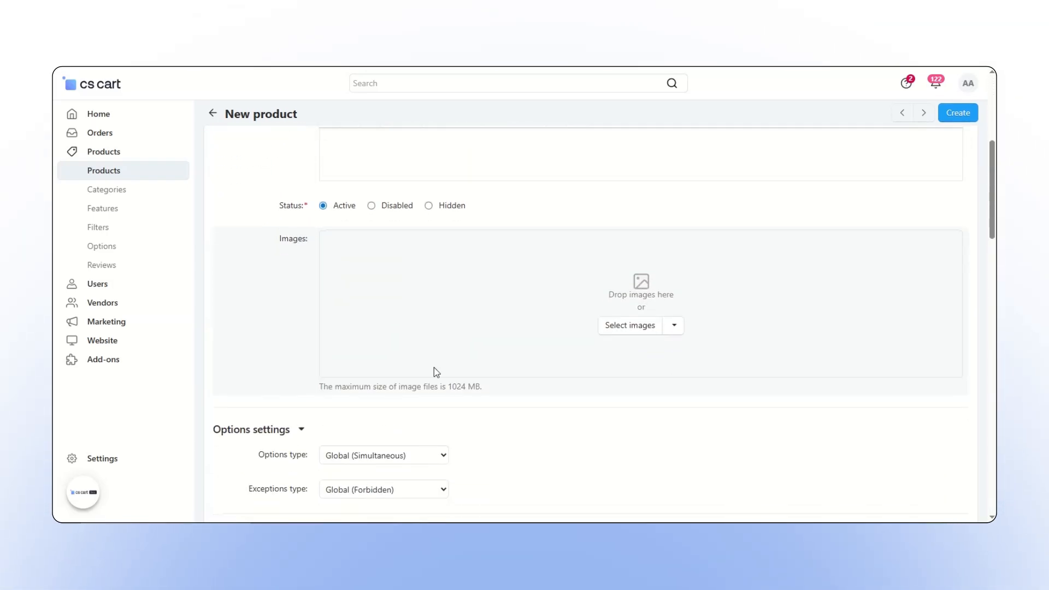
{"action": "left_click", "coordinate": [614, 327]}
{"action": "left_click", "coordinate": [443, 257]}
{"action": "left_click", "coordinate": [876, 507]}
Go to the Custom Fields section and try to create the product with Size and Color left unselected.
{"action": "scroll", "coordinate": [284, 276], "scroll_direction": "down", "scroll_amount": 12}
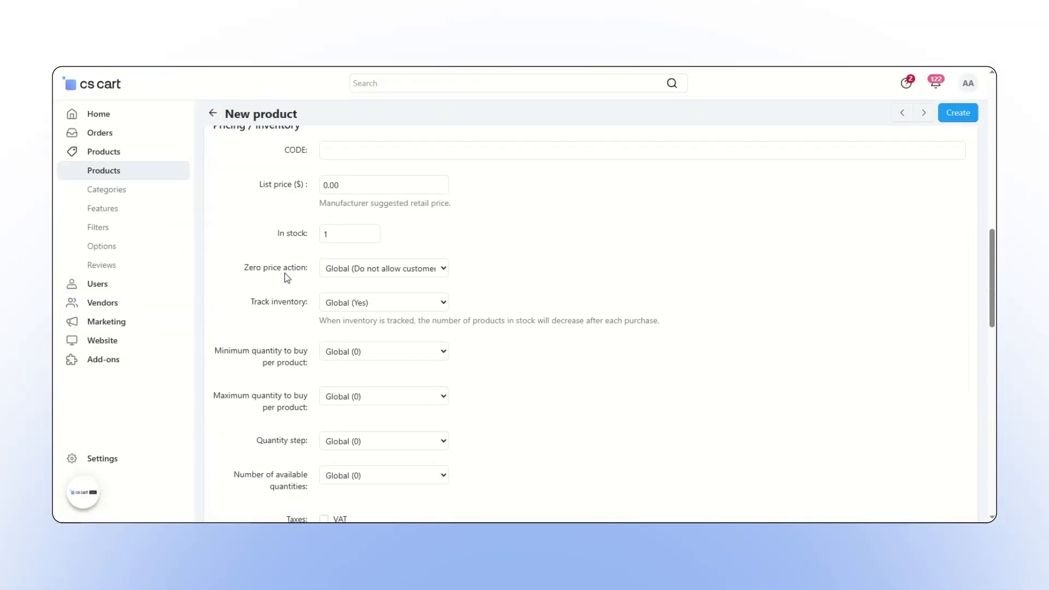
{"action": "left_click_drag", "start_coordinate": [284, 283], "coordinate": [218, 275]}
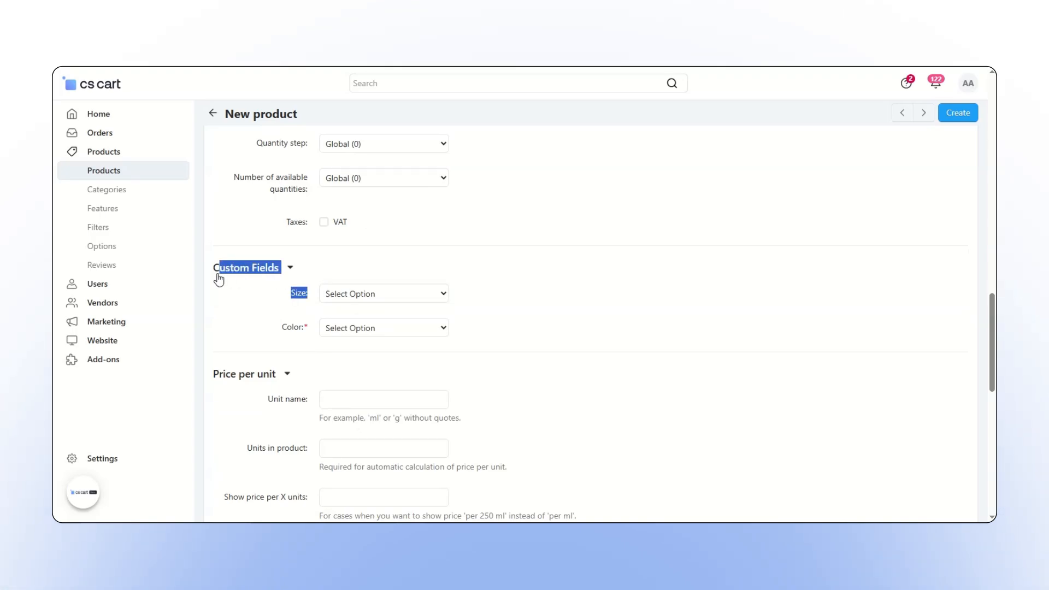
{"action": "left_click_drag", "start_coordinate": [306, 329], "coordinate": [287, 332]}
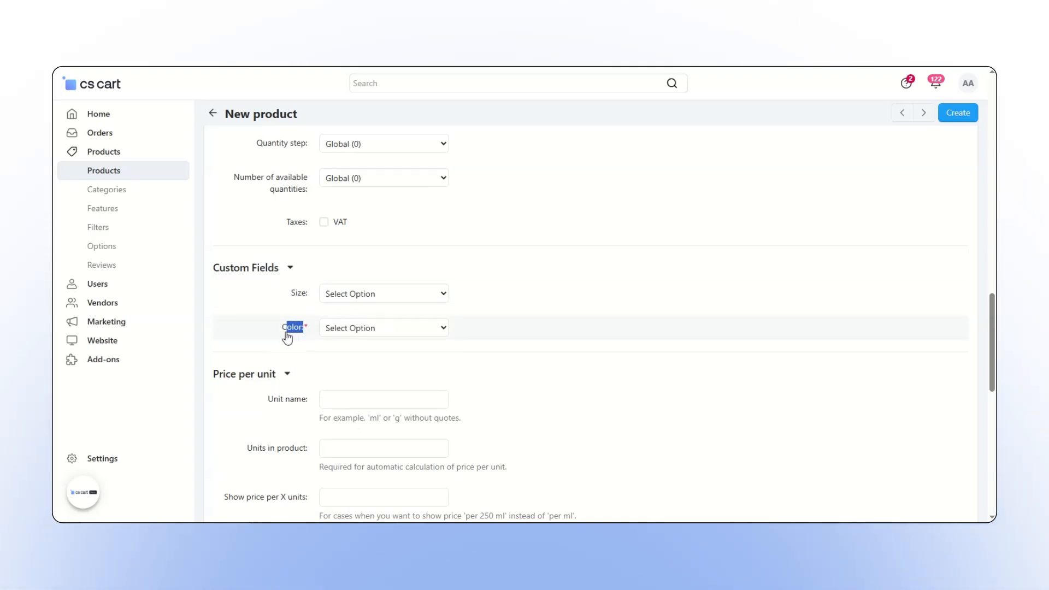
{"action": "left_click", "coordinate": [955, 121]}
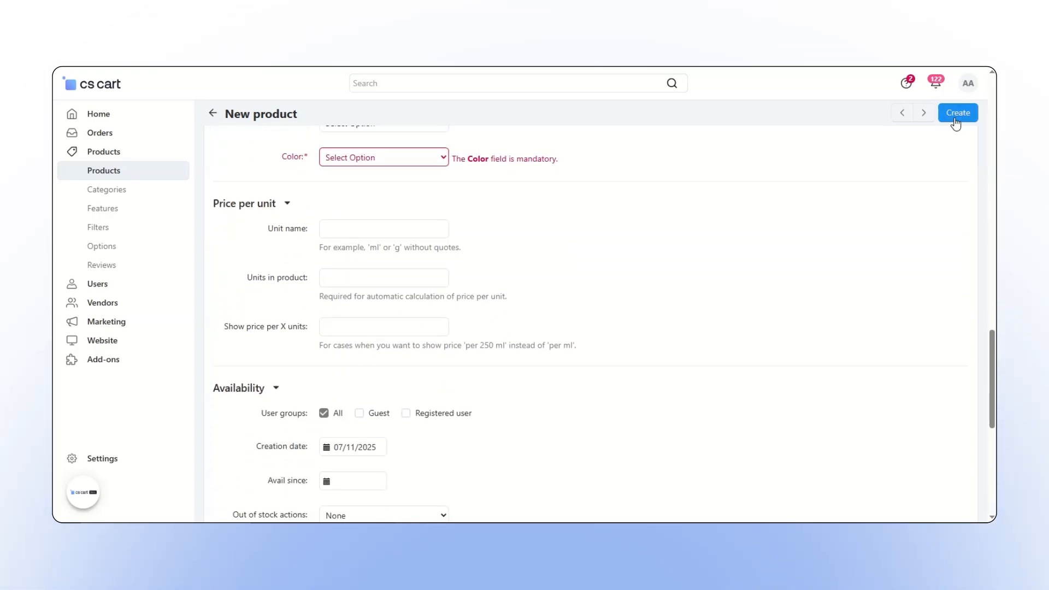
Set the product's Color custom field to Red and Size to L, and create the product.
{"action": "scroll", "coordinate": [426, 233], "scroll_direction": "up", "scroll_amount": 2}
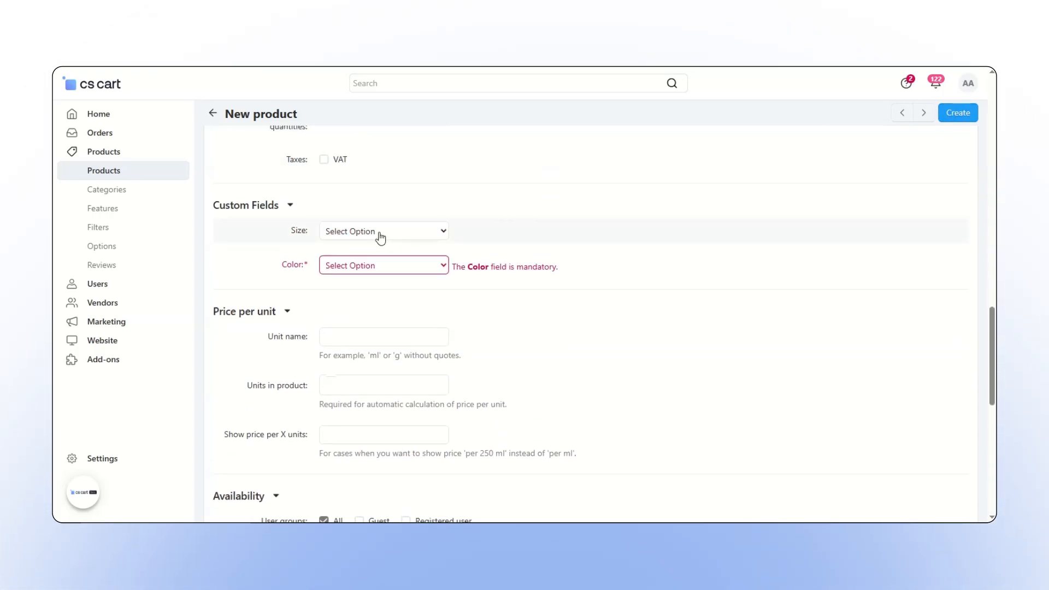
{"action": "left_click", "coordinate": [356, 267]}
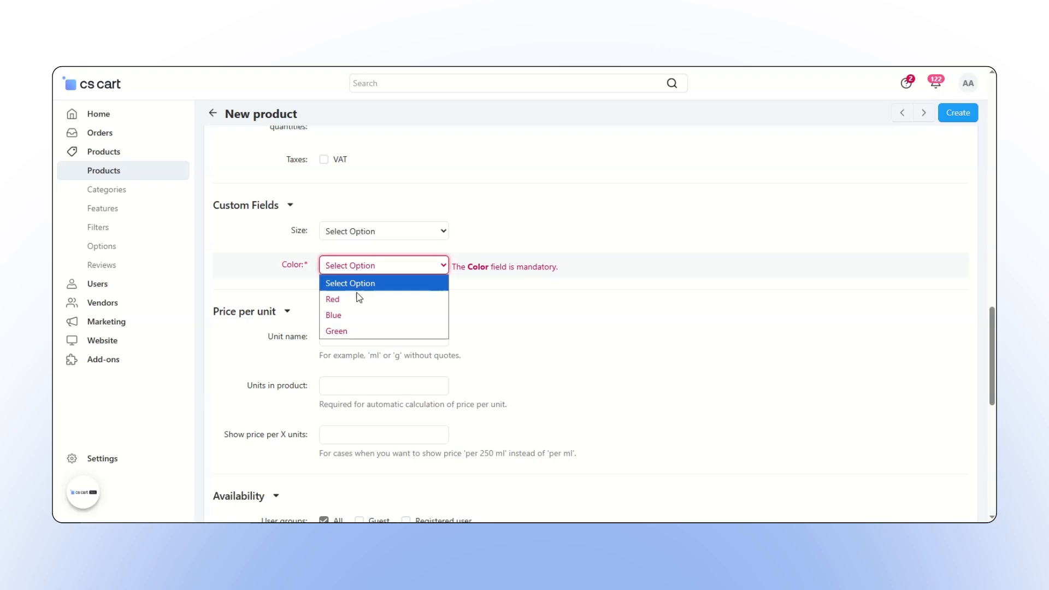
{"action": "left_click", "coordinate": [356, 299]}
{"action": "left_click", "coordinate": [355, 233]}
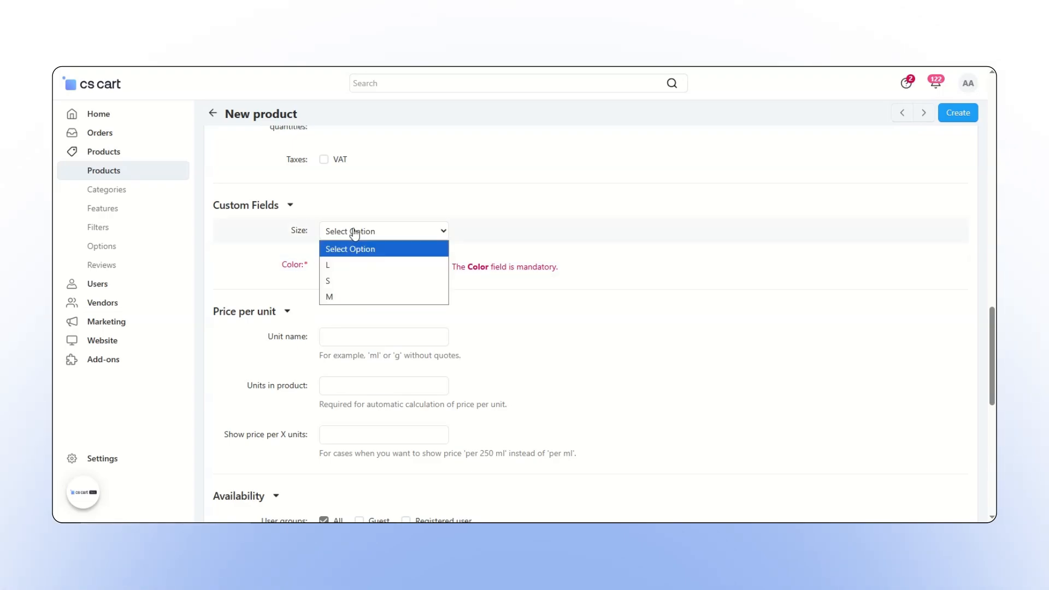
{"action": "left_click", "coordinate": [351, 264]}
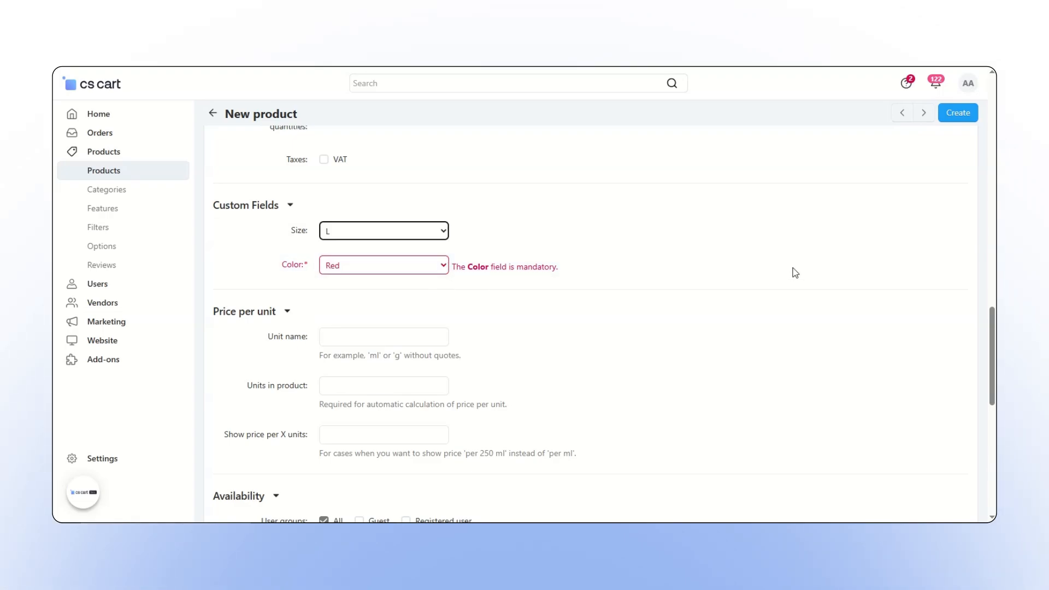
{"action": "left_click", "coordinate": [954, 114]}
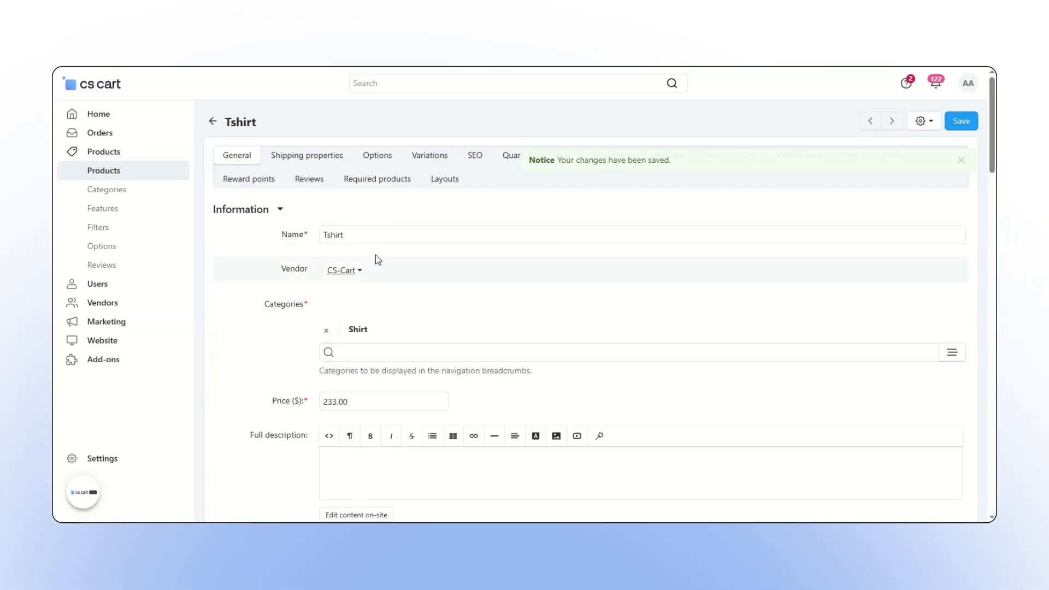
Look over the saved Tshirt product, and open it from the storefront's Newest page to check its Size and Color fields.
{"action": "scroll", "coordinate": [476, 408], "scroll_direction": "down", "scroll_amount": 15}
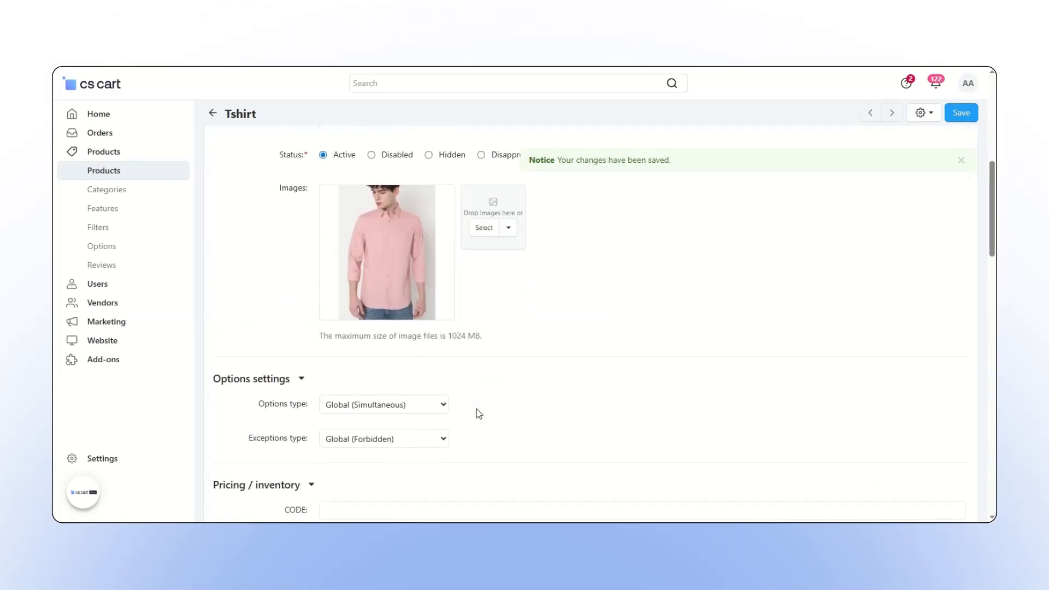
{"action": "scroll", "coordinate": [476, 411], "scroll_direction": "down", "scroll_amount": 5}
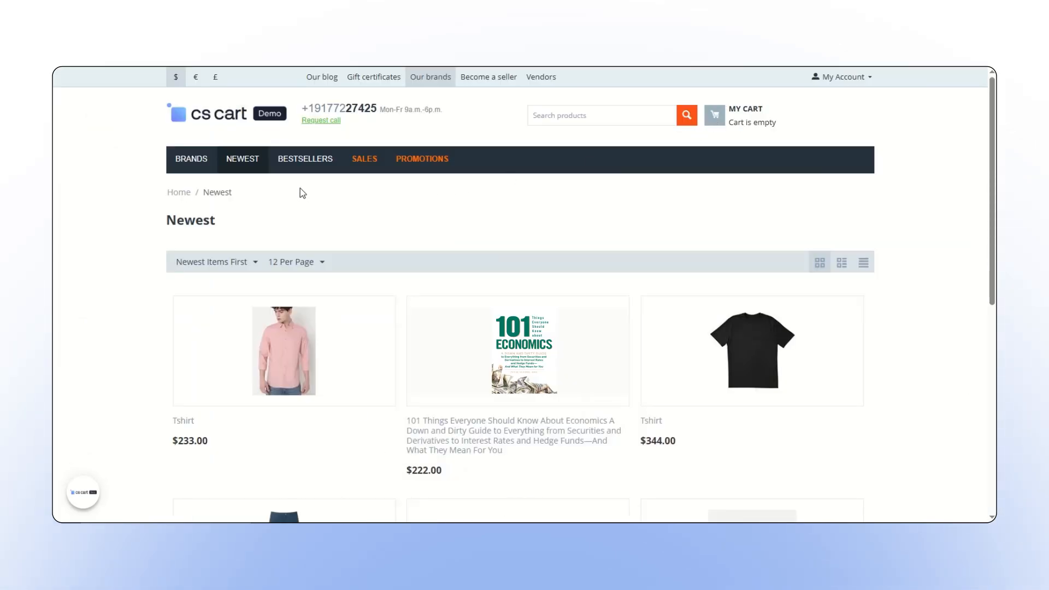
{"action": "left_click", "coordinate": [291, 342]}
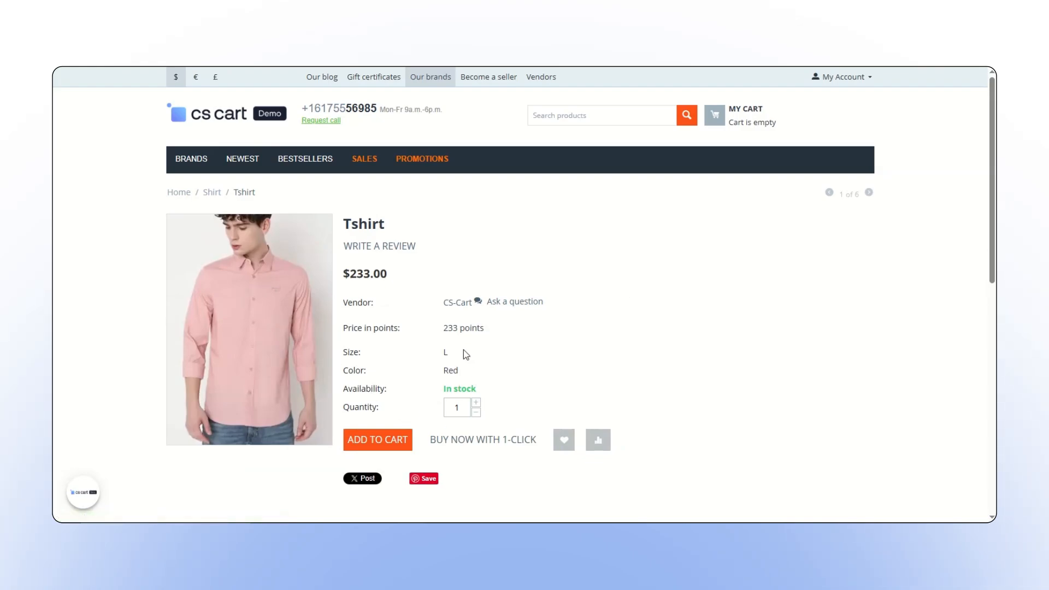
{"action": "left_click_drag", "start_coordinate": [464, 349], "coordinate": [396, 352]}
{"action": "left_click_drag", "start_coordinate": [464, 370], "coordinate": [342, 353]}
{"action": "left_click", "coordinate": [342, 352]}
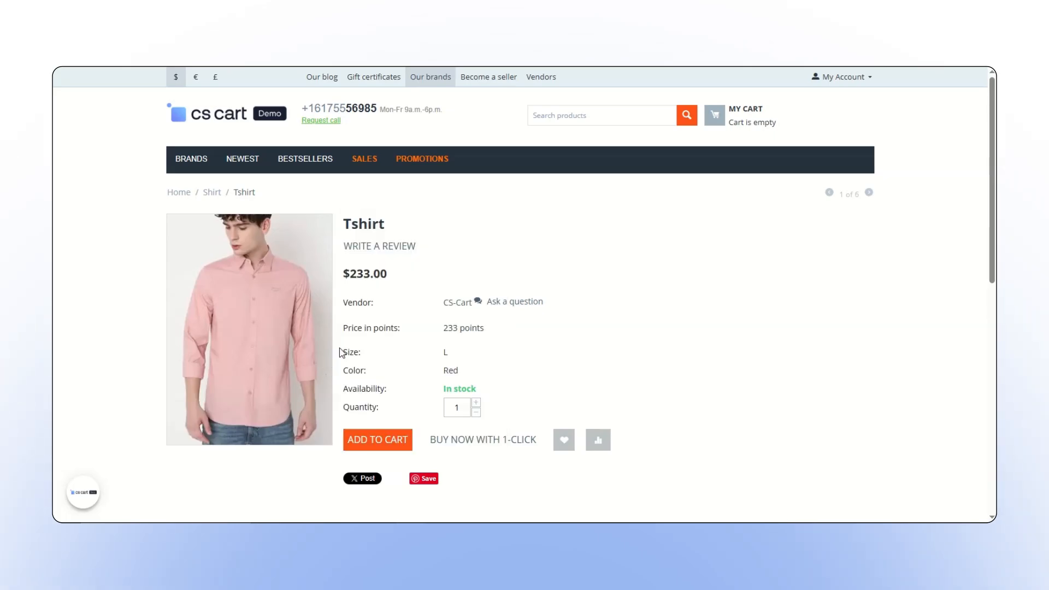